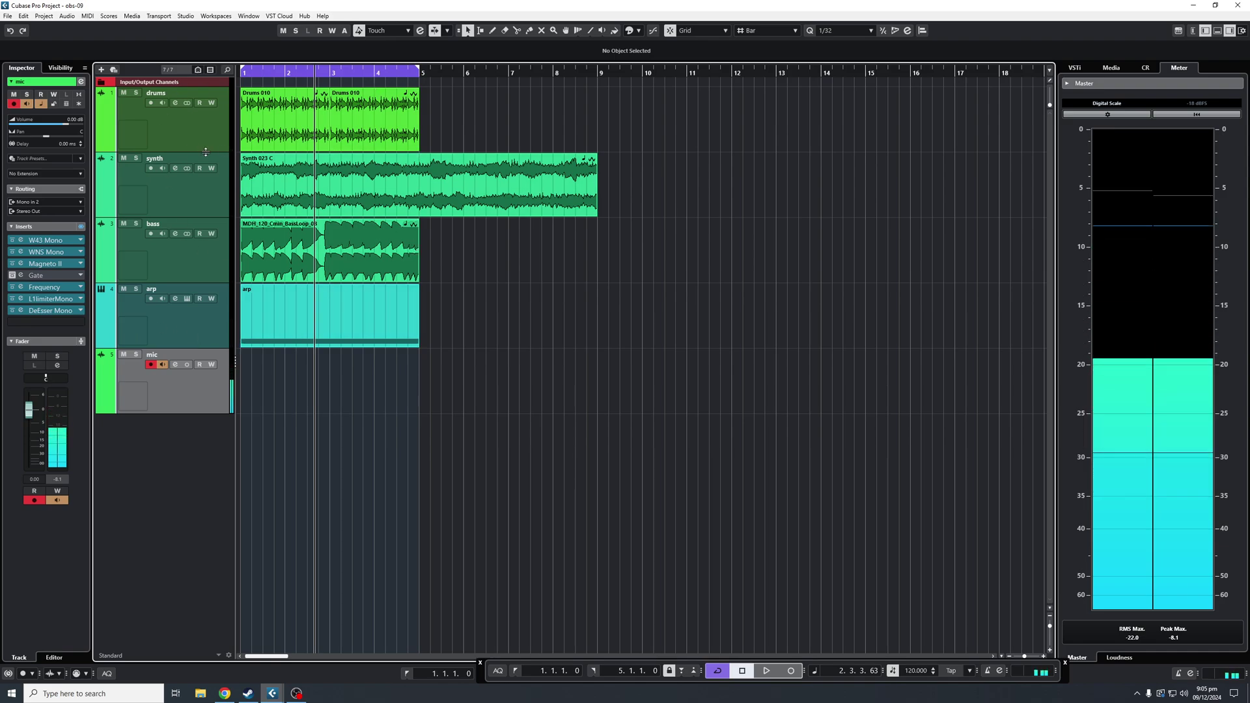
# - Open File > Export > Audio Mixdown to bring up the export settings dialog
pyautogui.click(6, 16)
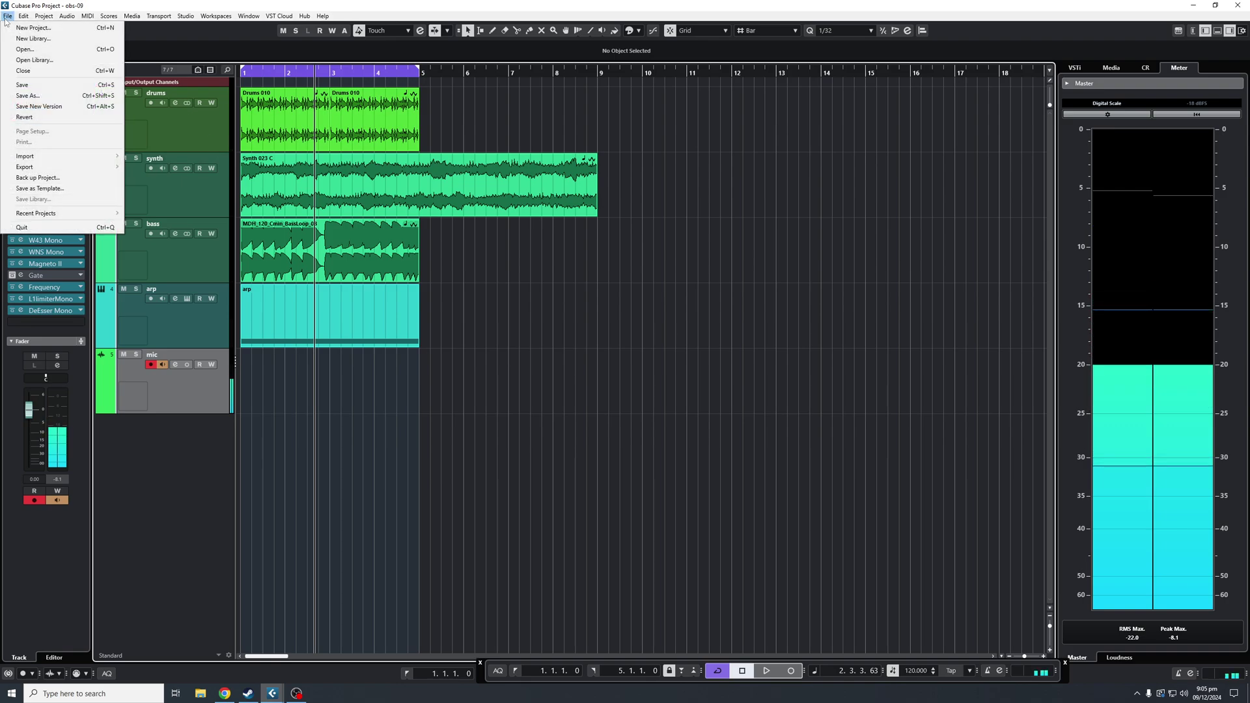
pyautogui.moveTo(45, 170)
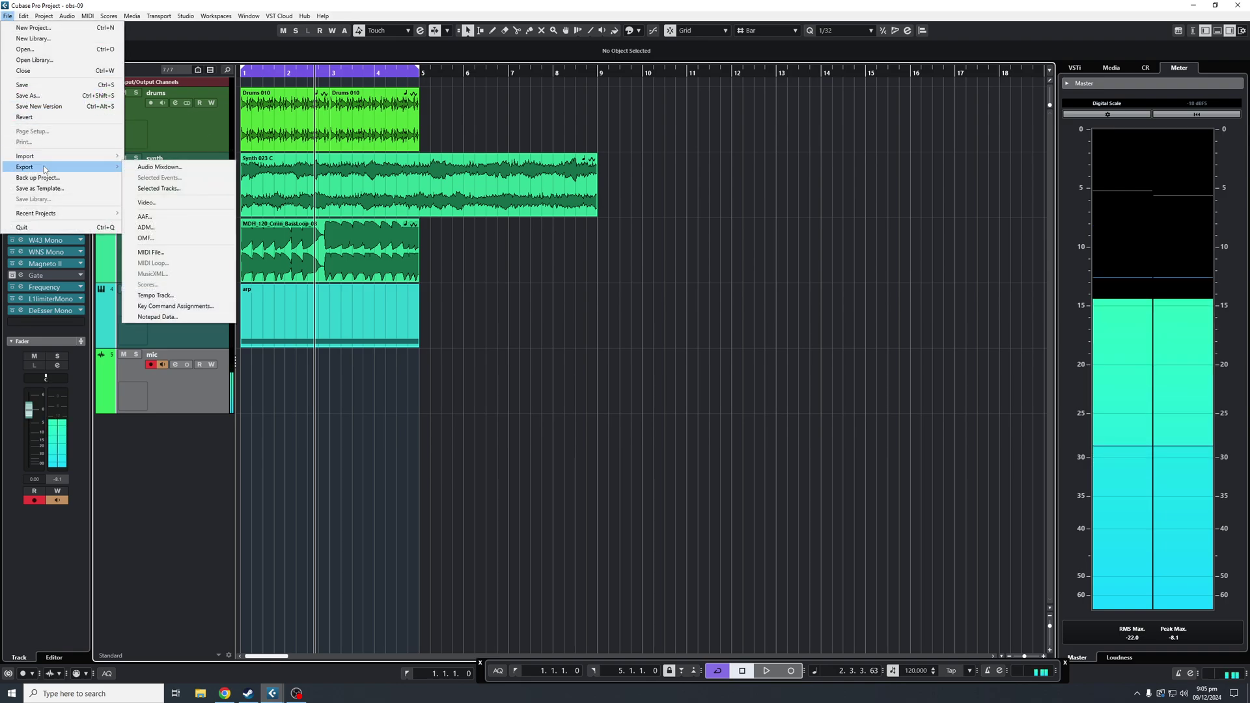
pyautogui.click(151, 169)
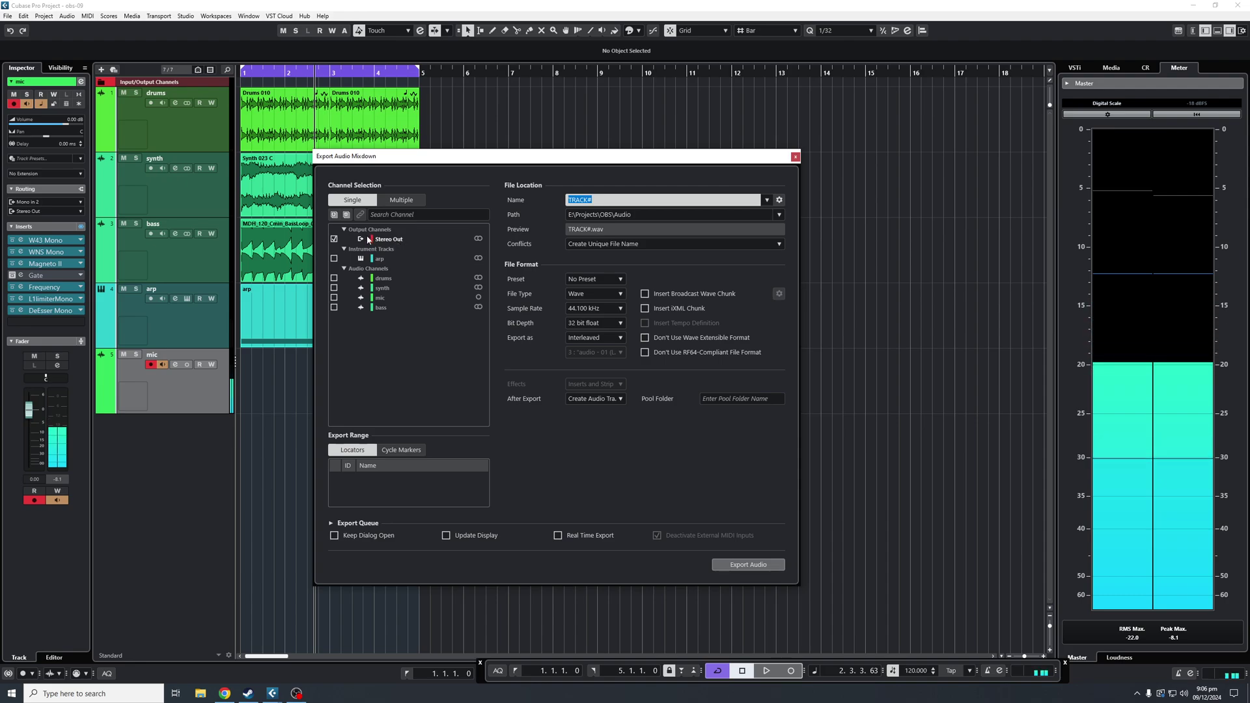
# - Tick the synth channel in Single channel selection so it replaces Stereo Out
pyautogui.click(334, 260)
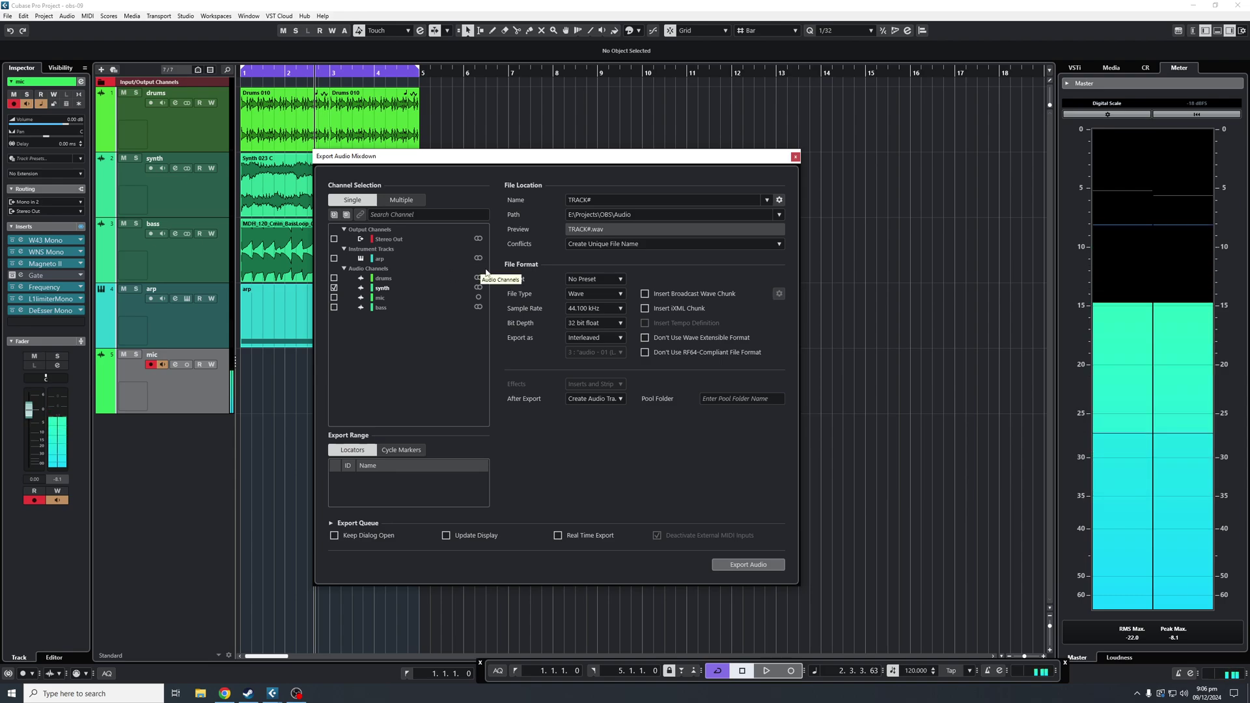
# - Switch to Multiple channel selection with drums, synth and bass, excluding Stereo Out, arp and mic
pyautogui.click(408, 205)
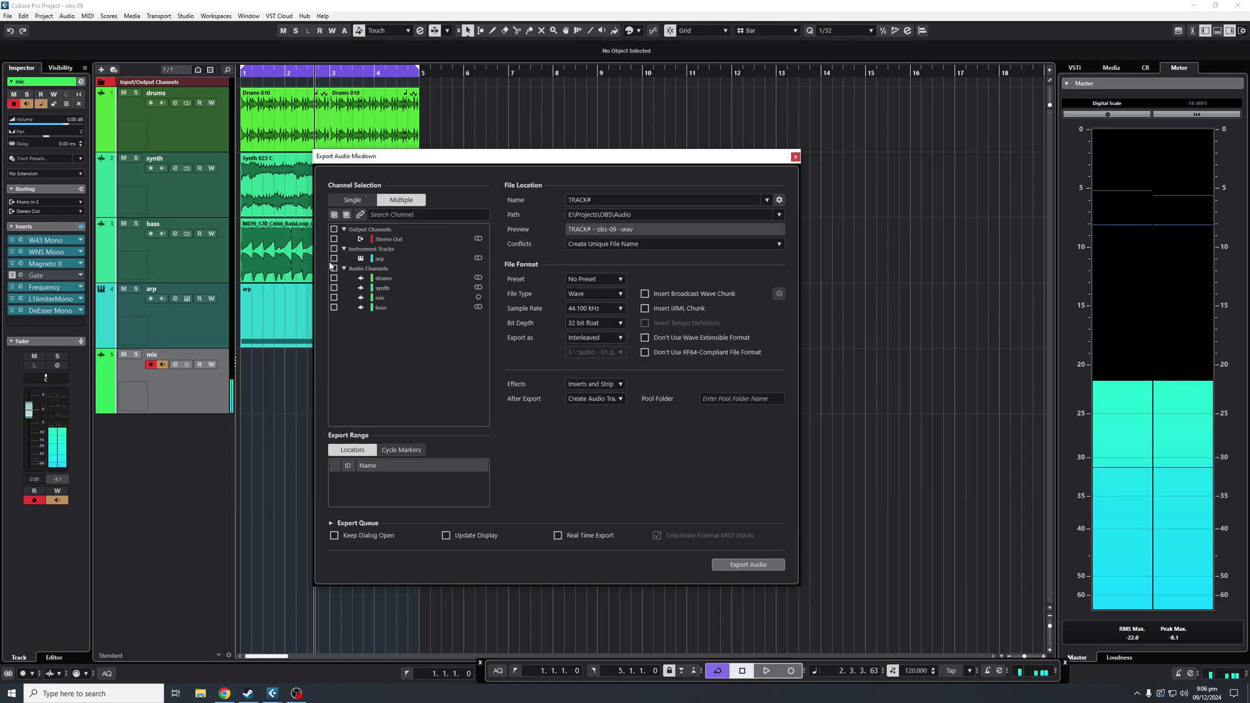
pyautogui.click(334, 307)
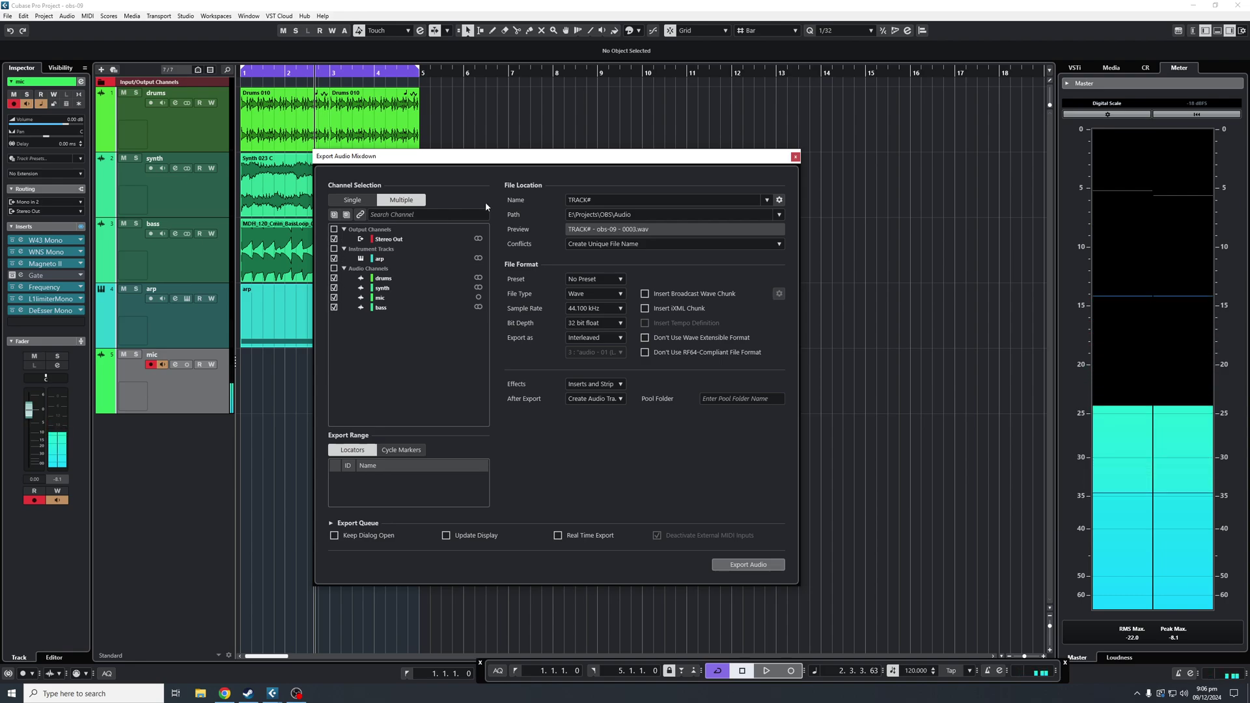
pyautogui.click(335, 239)
pyautogui.click(334, 259)
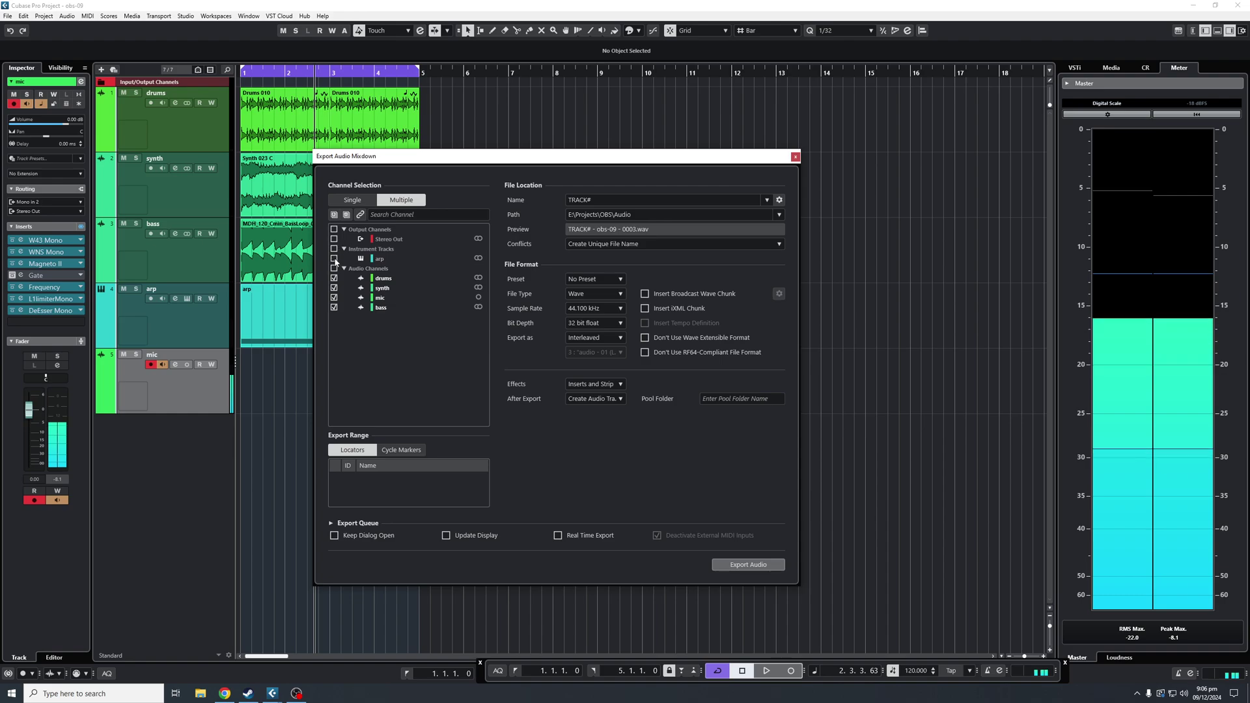
pyautogui.click(334, 297)
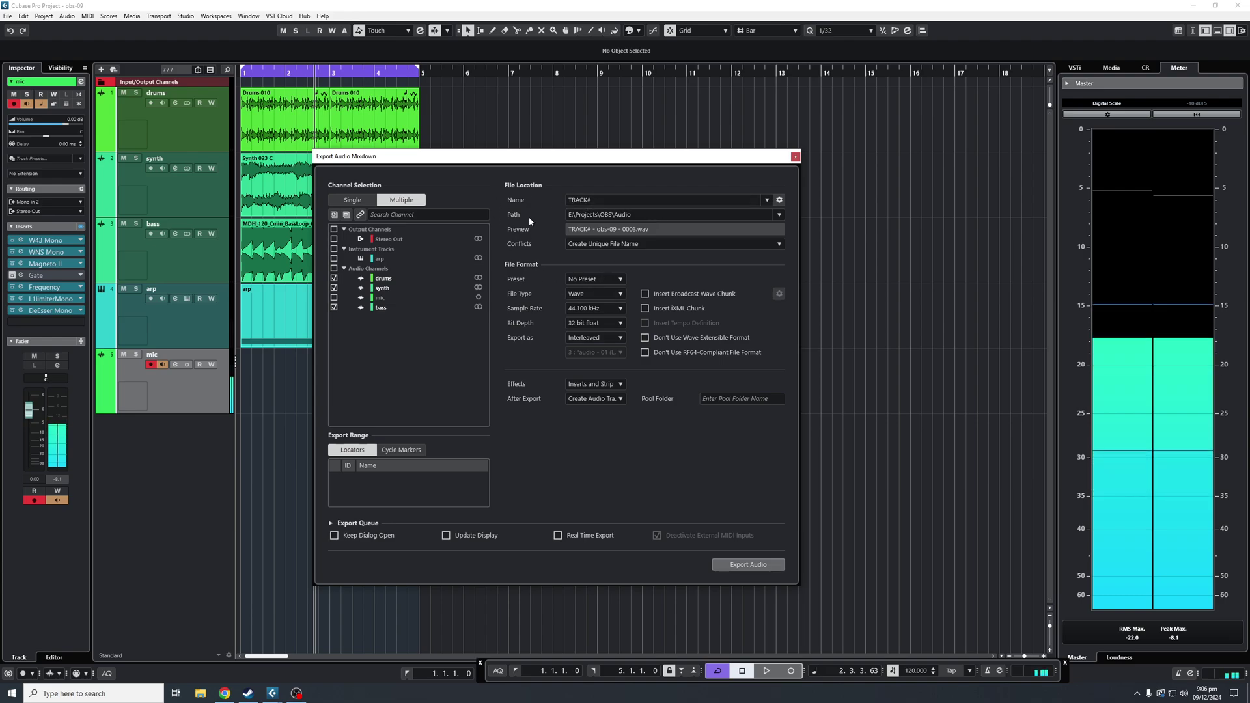
# - Retype the export Name field as TRACK#3, correcting the mistyped last character
pyautogui.click(600, 199)
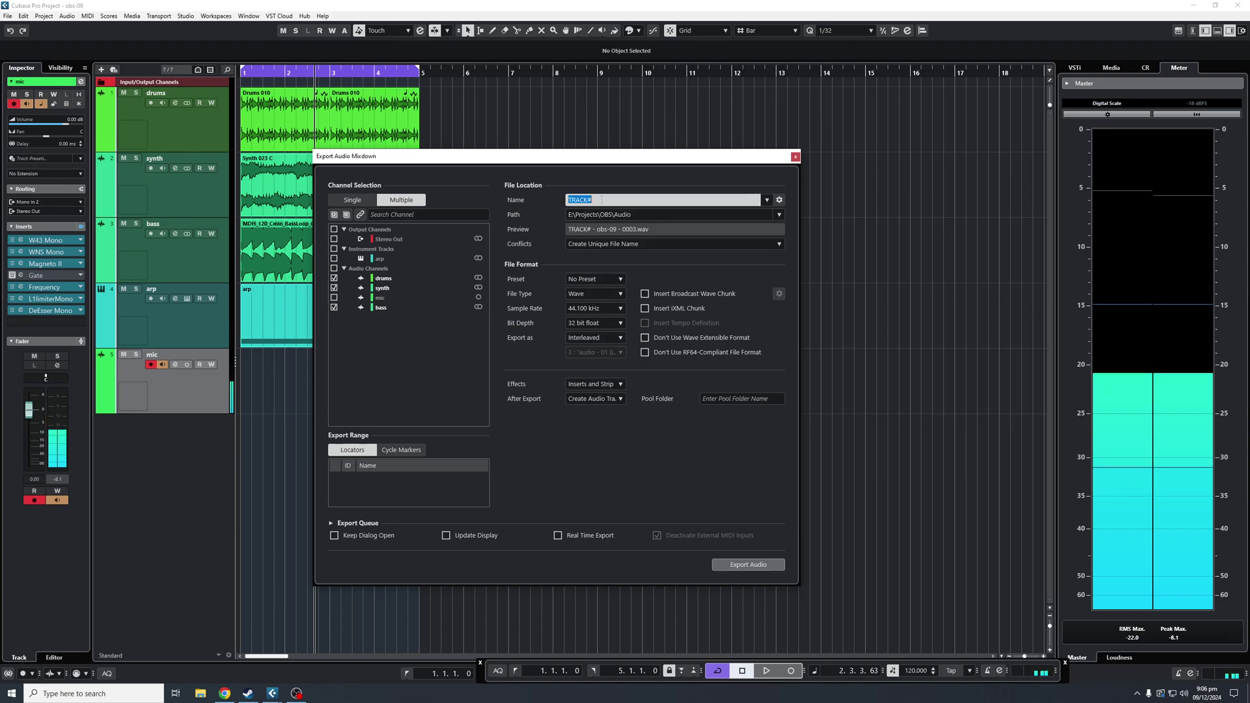
pyautogui.write('TRA')
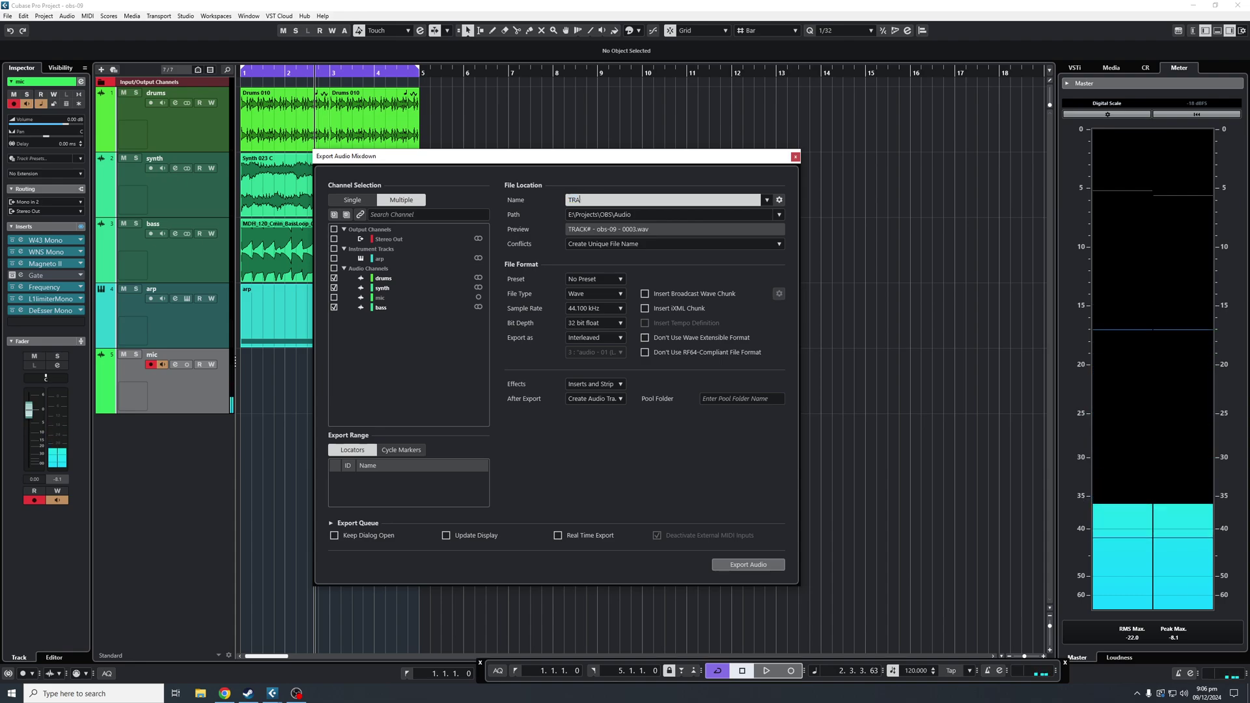
pyautogui.write('CK#@')
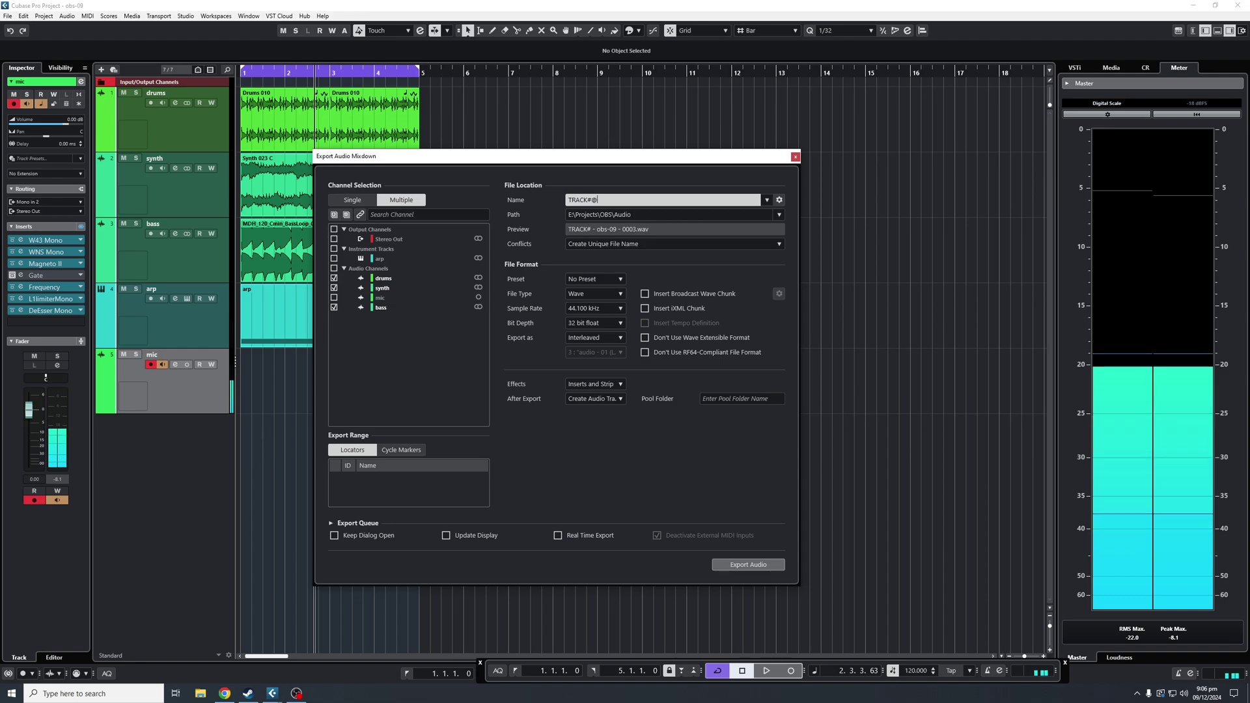
pyautogui.press('BackSpace')
pyautogui.write('3')
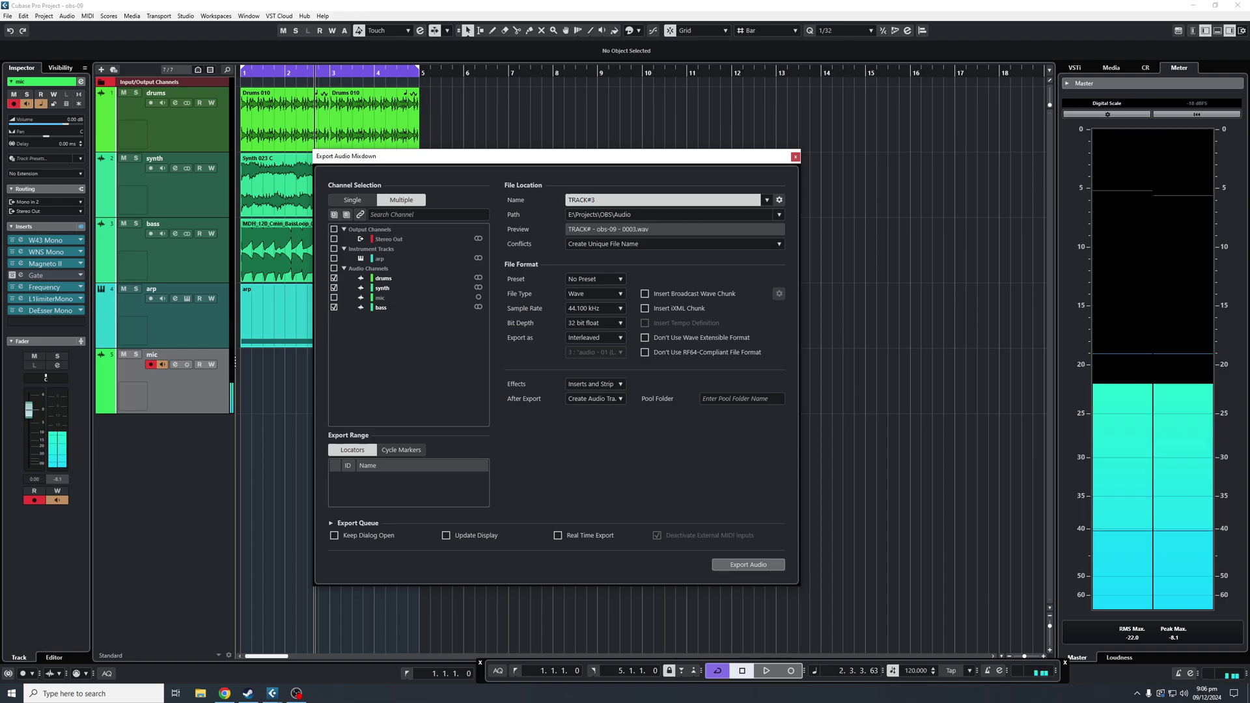
# - Set the naming scheme to Name, Channel Type, Channel Name, previewing TRACK#3 - Audio - bass.wav
pyautogui.click(779, 201)
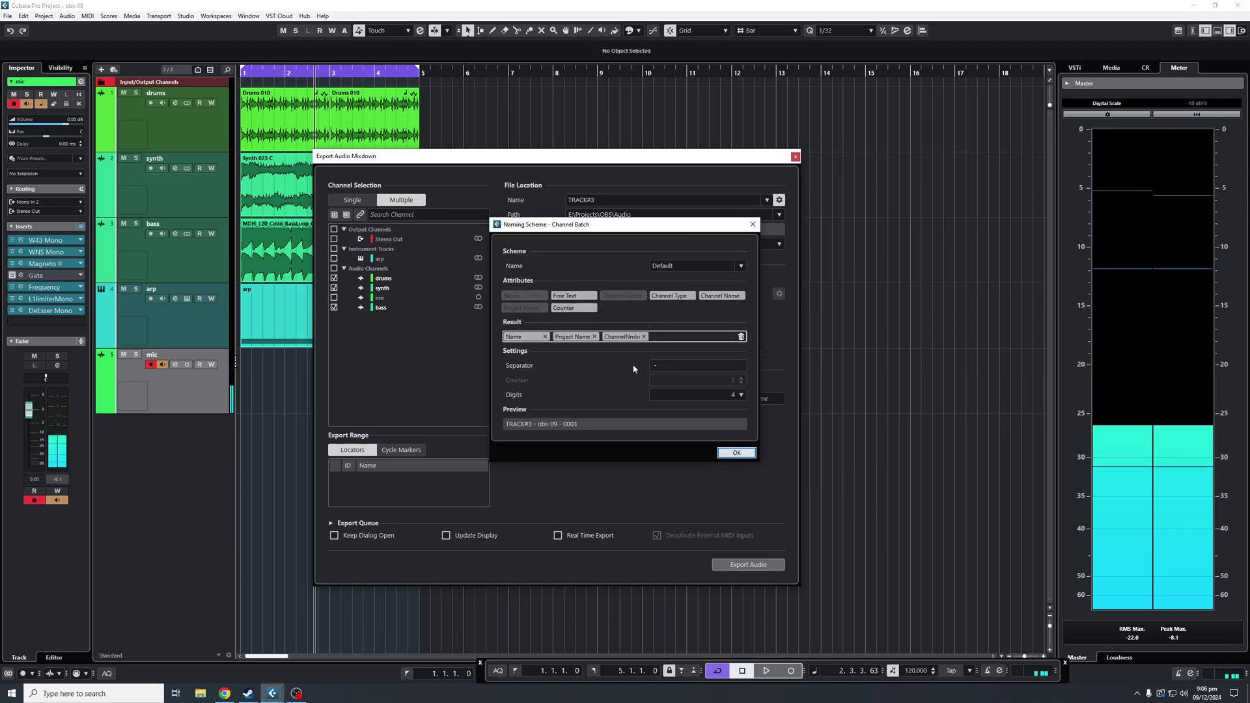
pyautogui.click(594, 337)
pyautogui.click(594, 337)
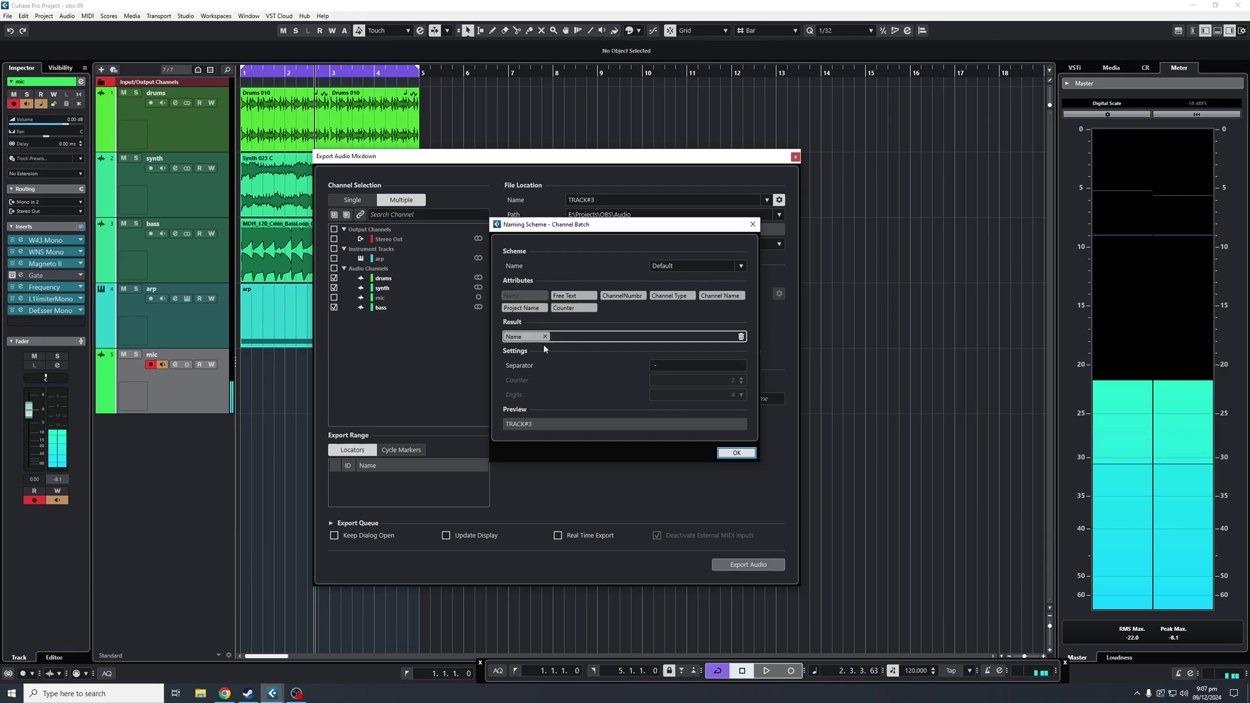
pyautogui.click(625, 300)
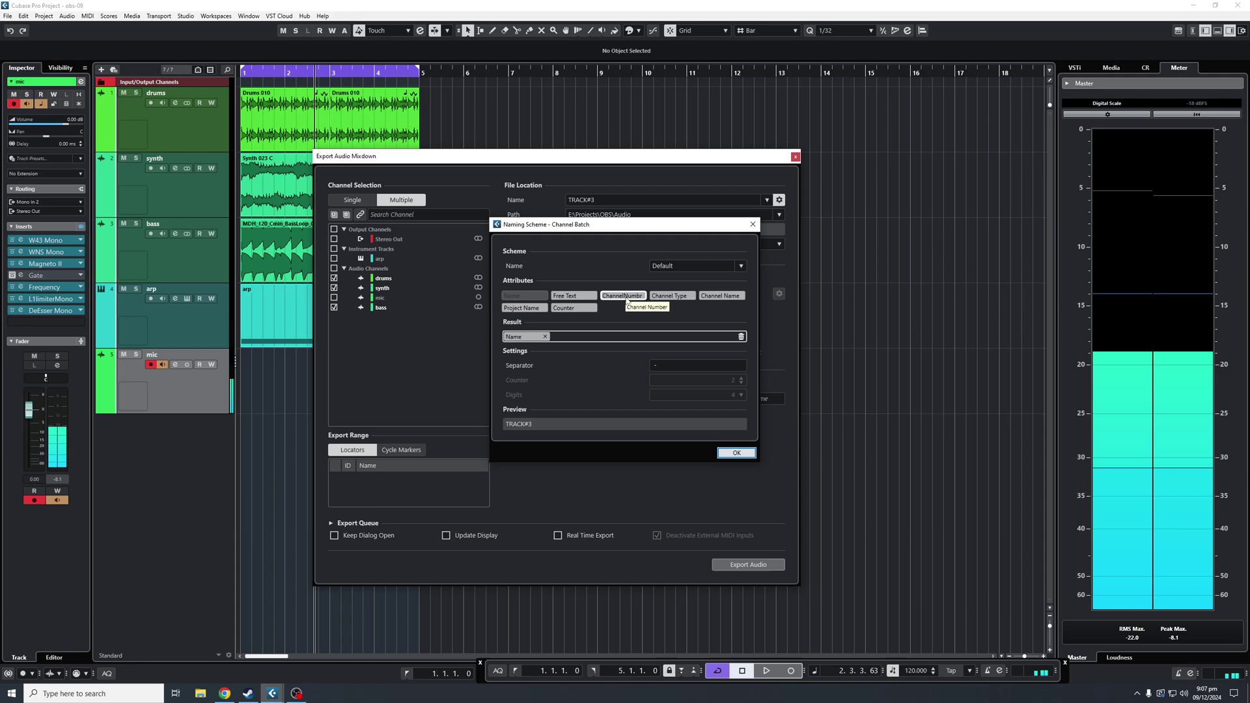
pyautogui.click(680, 299)
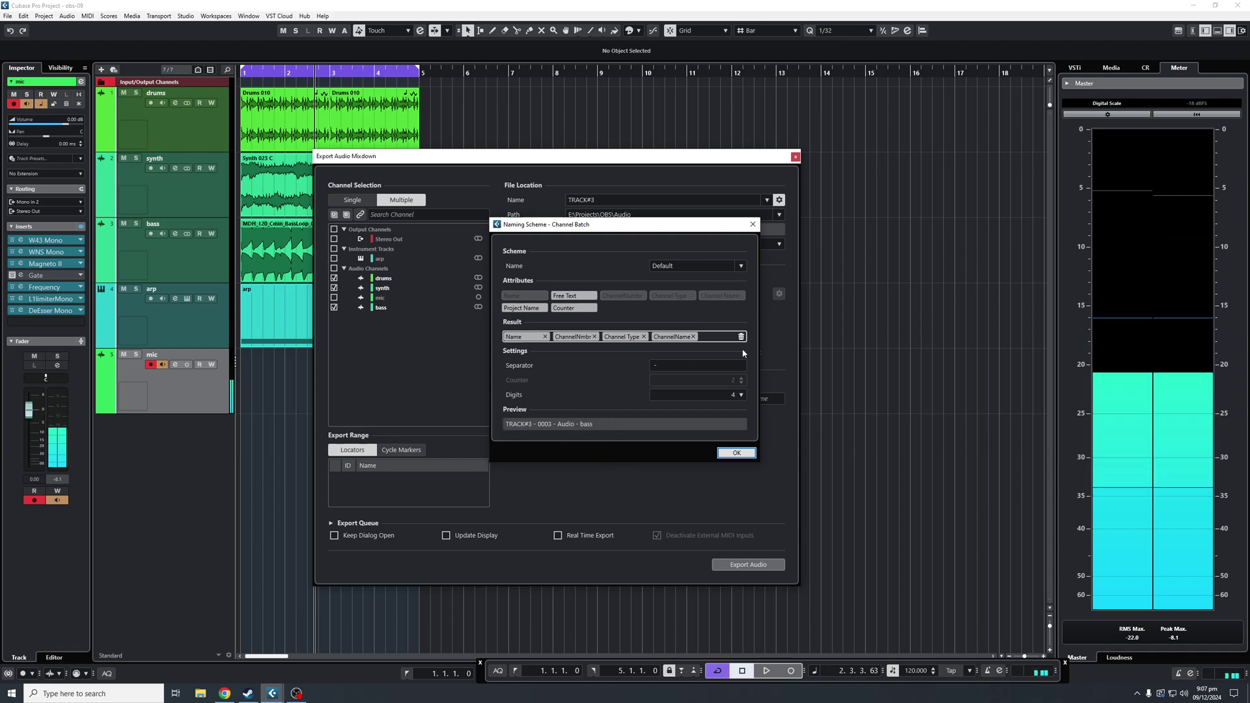
pyautogui.click(594, 336)
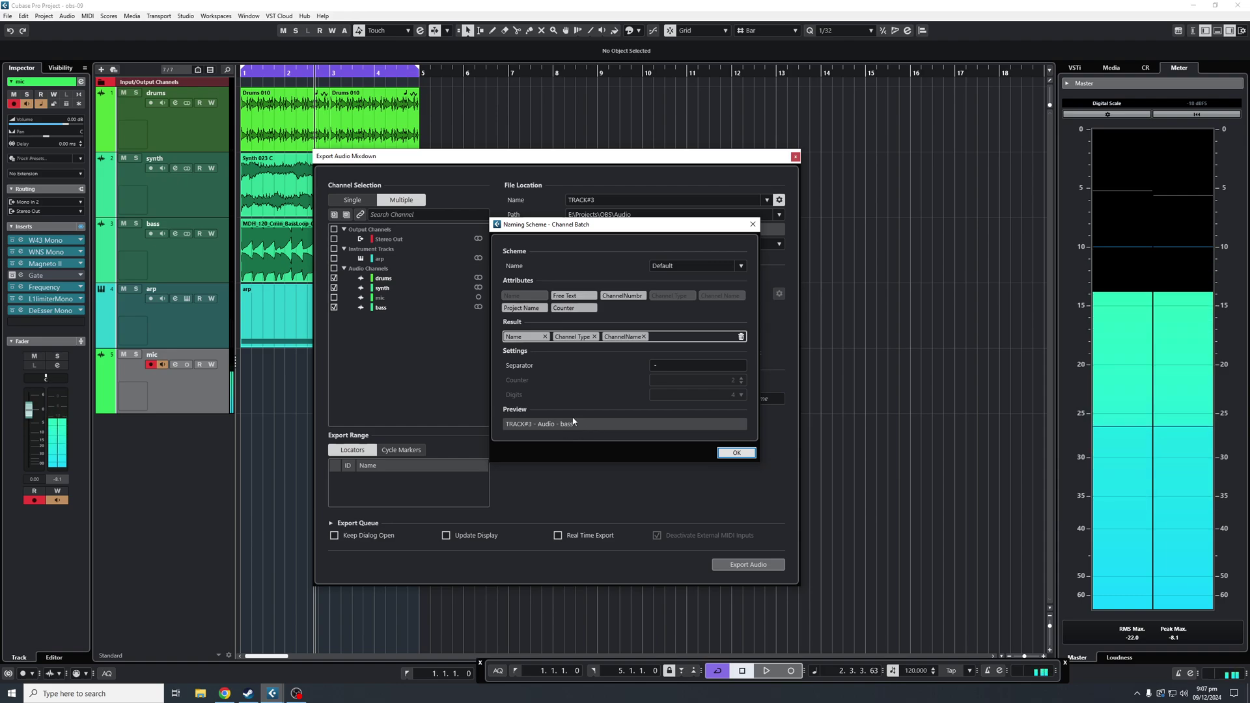
pyautogui.click(729, 454)
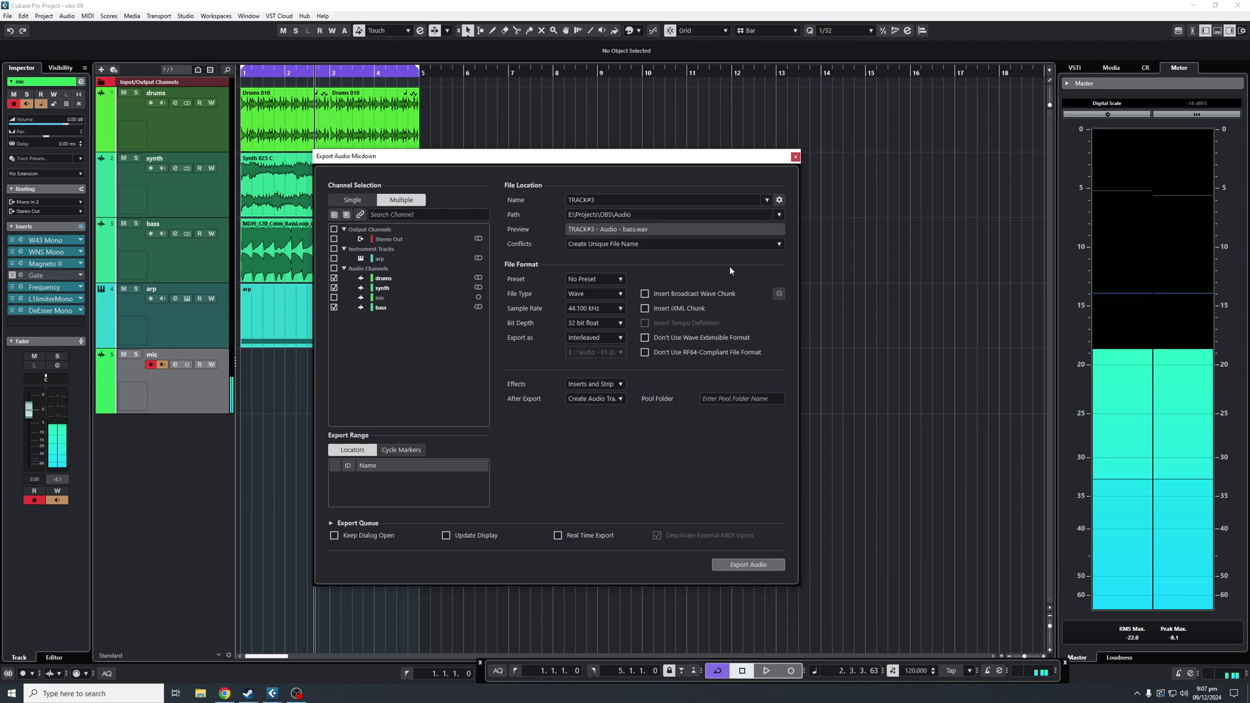
pyautogui.click(616, 279)
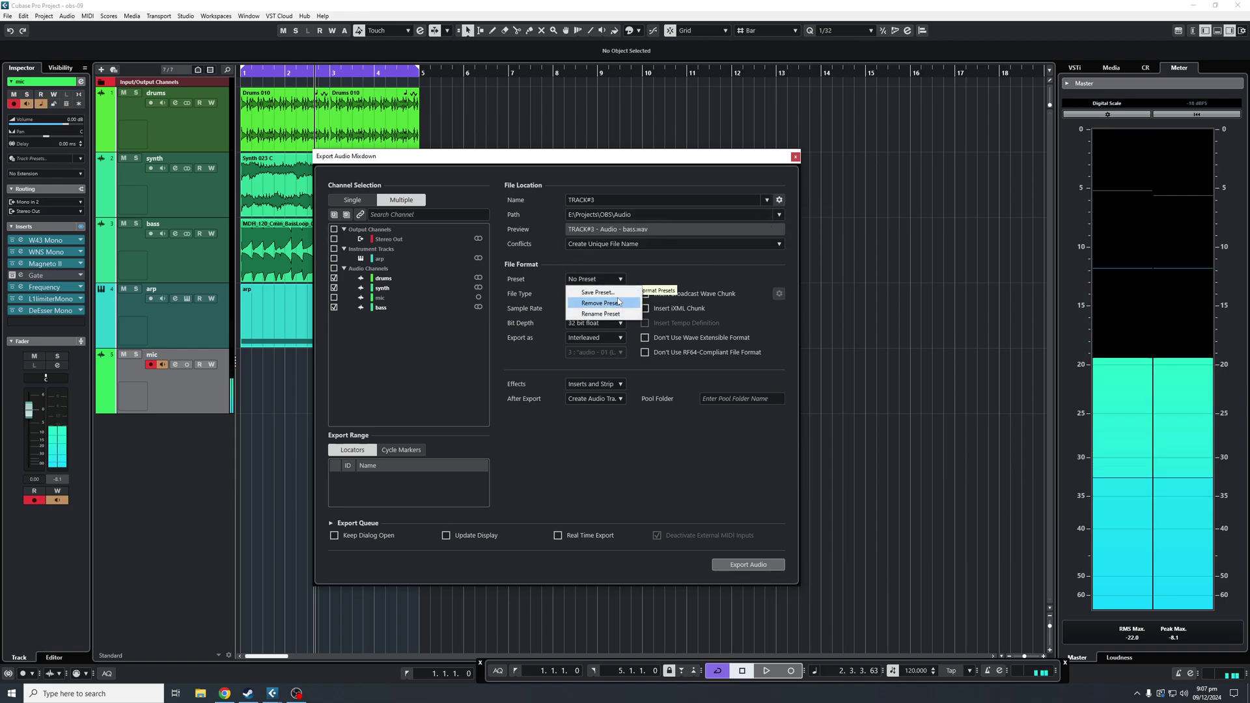
pyautogui.click(651, 268)
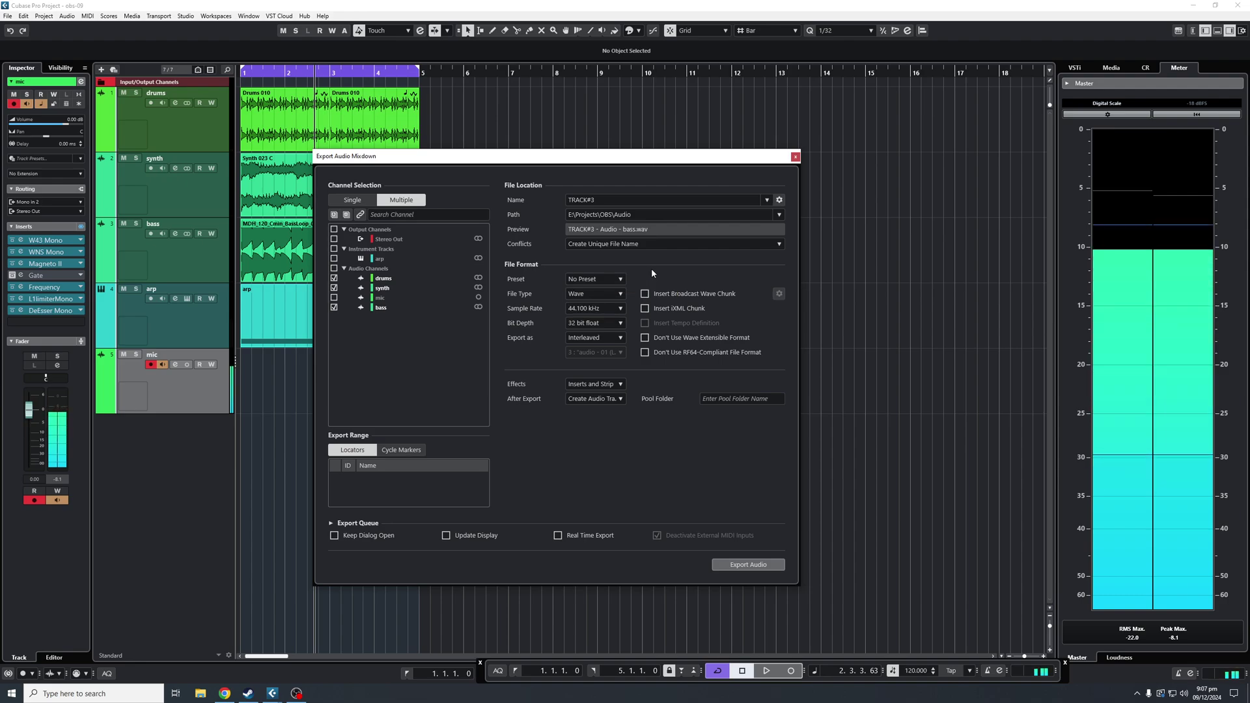
pyautogui.click(614, 294)
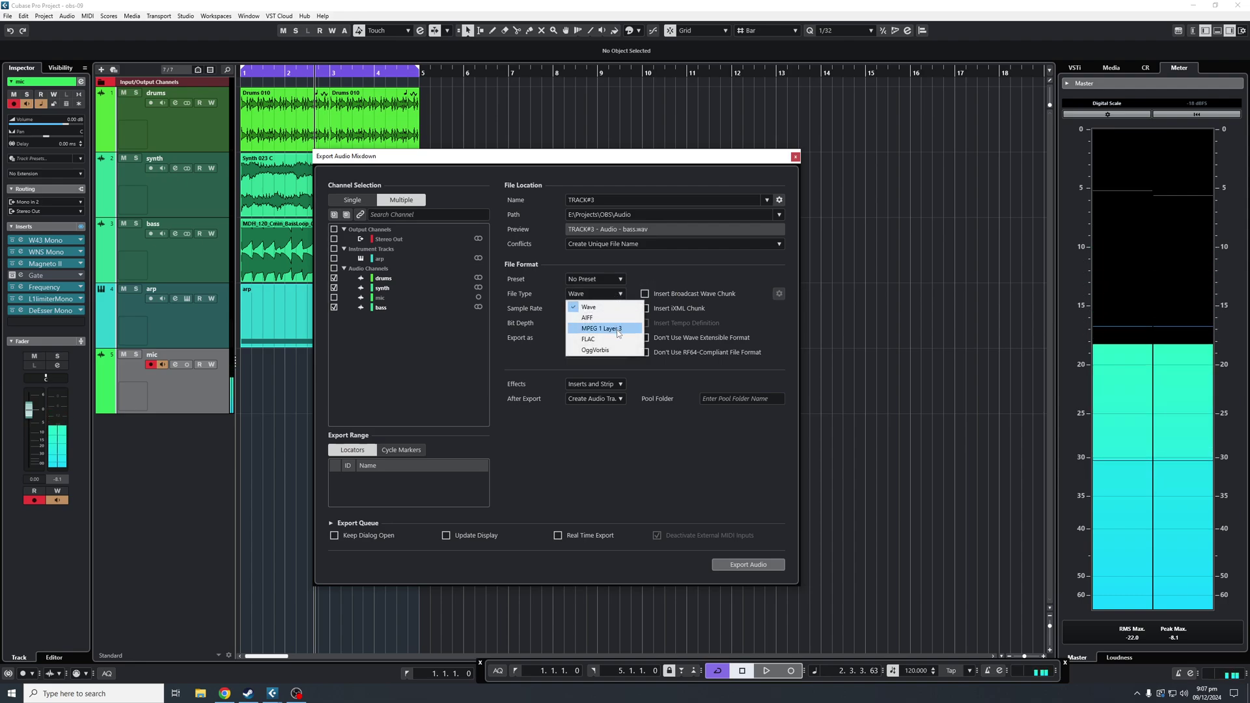
# - Keep the Wave format and Interleaved export, and show the Effects choices
pyautogui.click(670, 260)
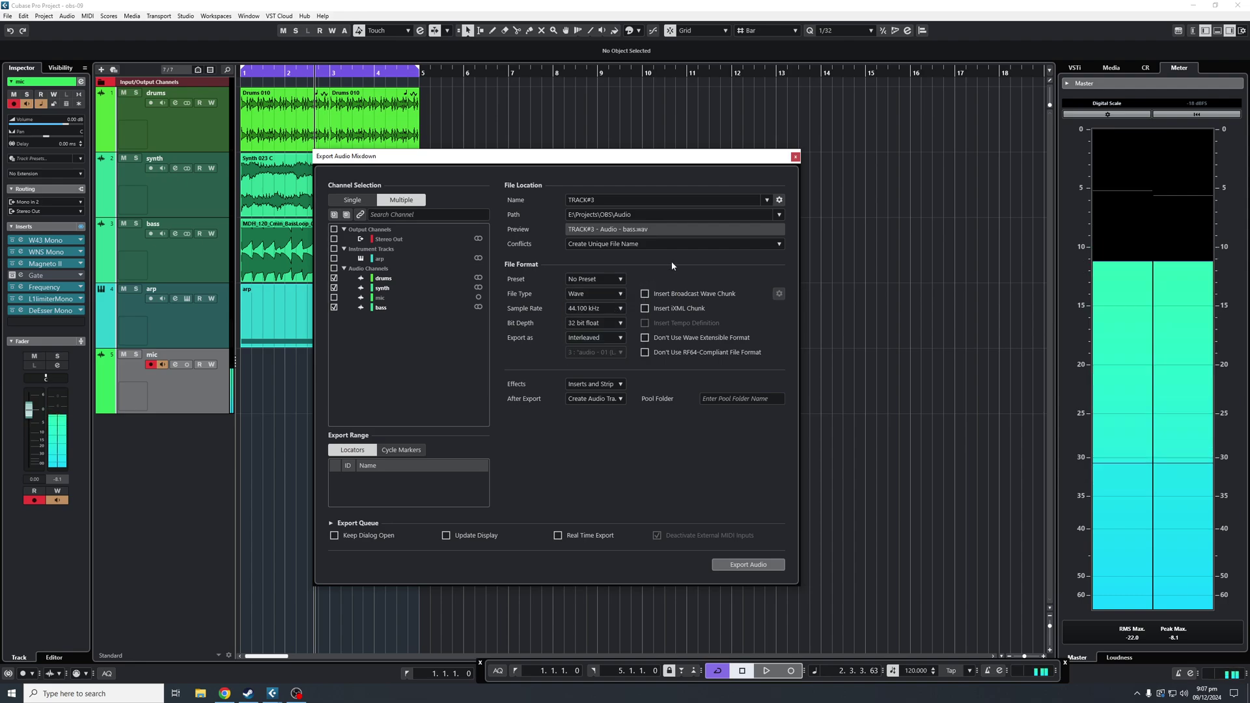
pyautogui.click(612, 341)
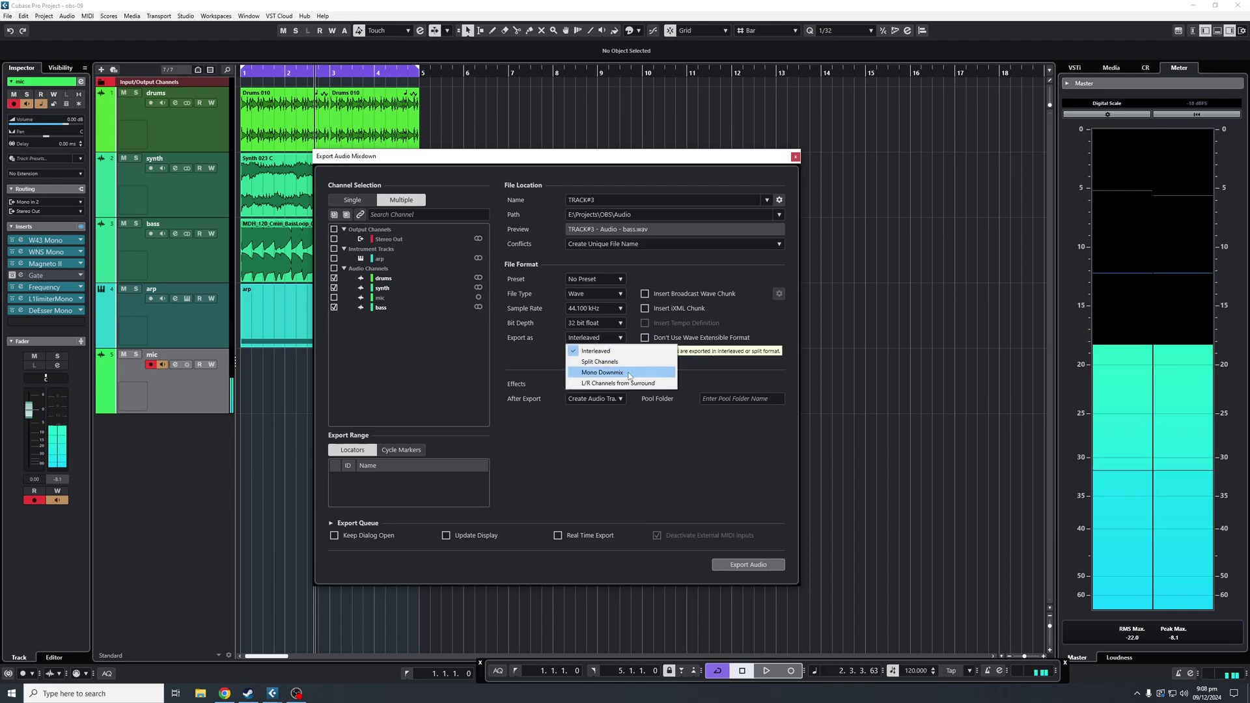
pyautogui.click(522, 365)
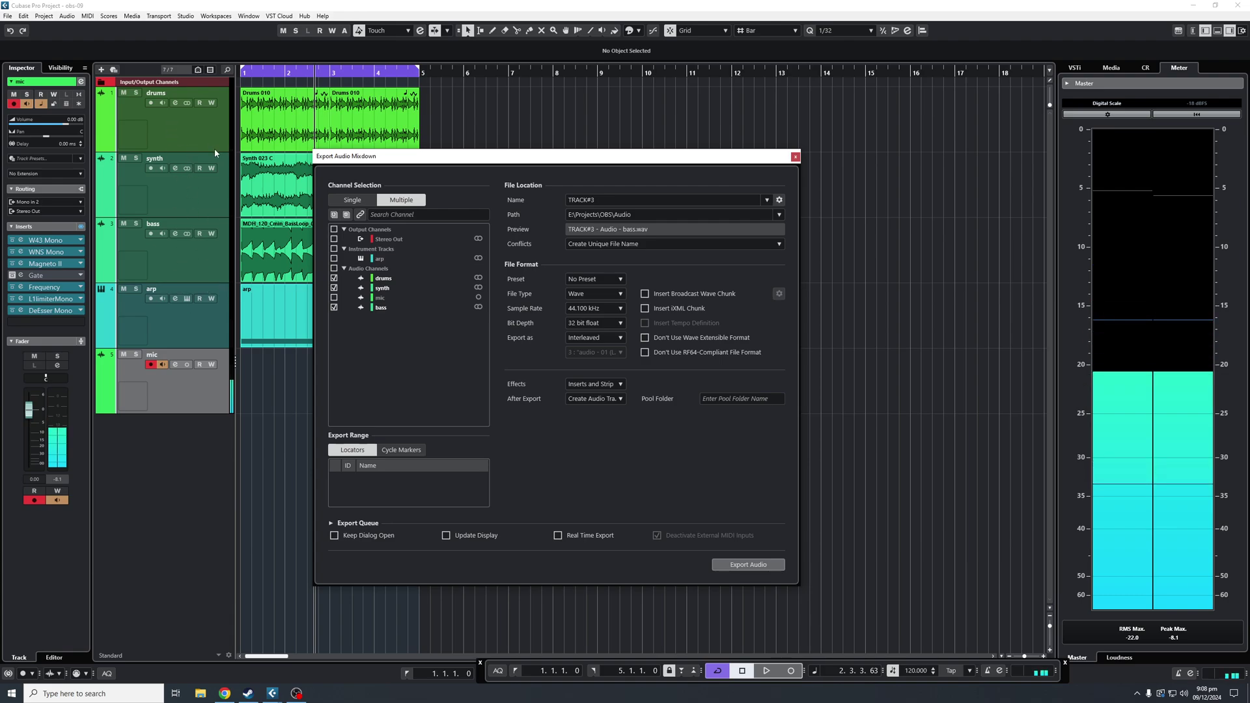
pyautogui.click(621, 386)
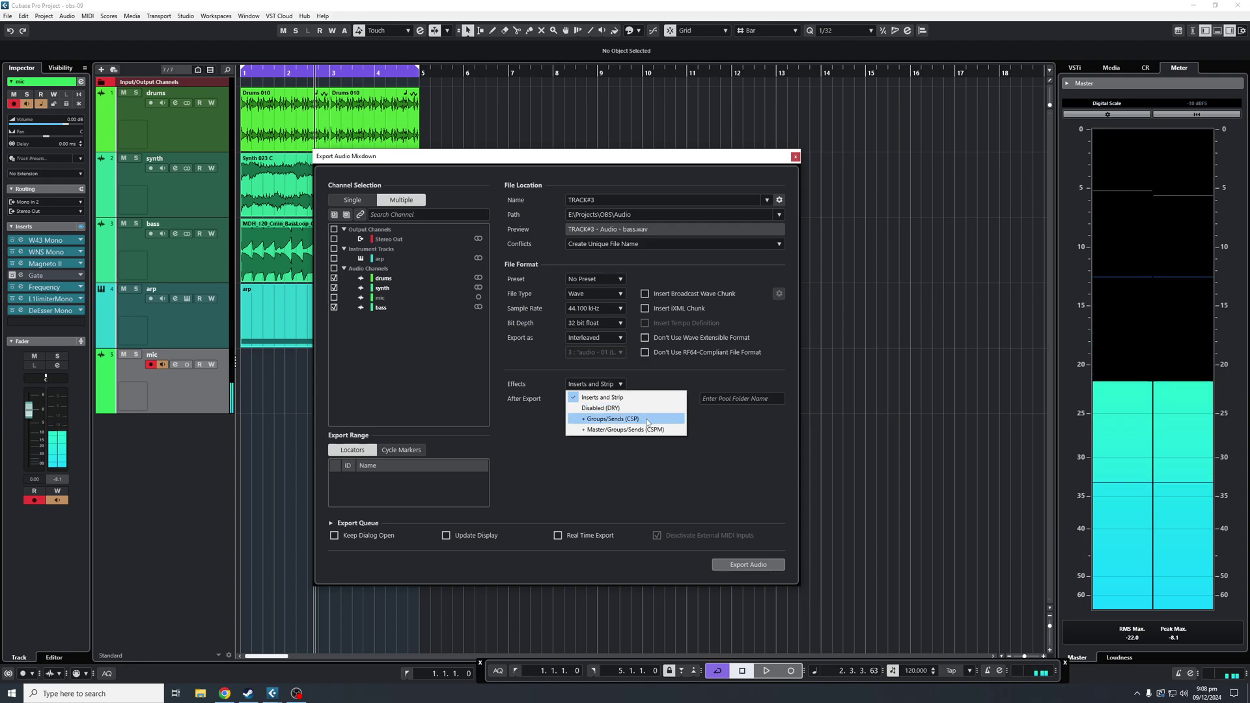
# - Keep Inserts and Strip effects, set After Export to Create Audio Track, and export the stems
pyautogui.click(602, 397)
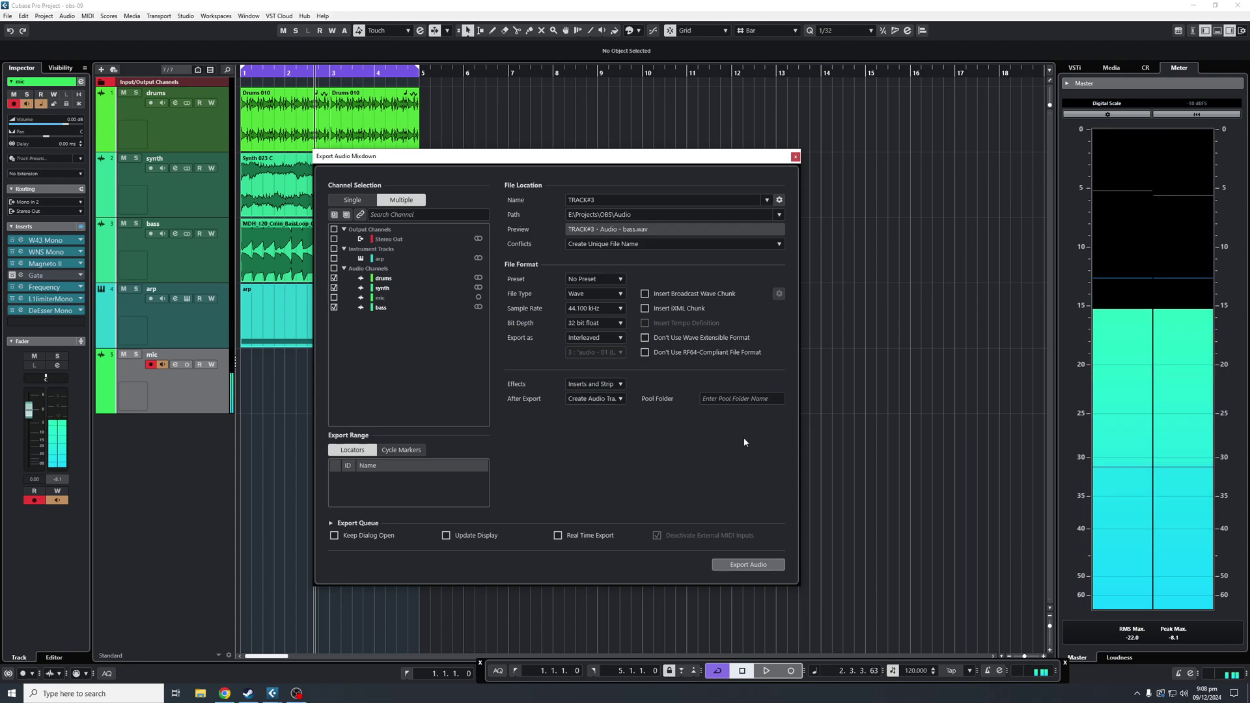
pyautogui.click(620, 399)
pyautogui.click(621, 413)
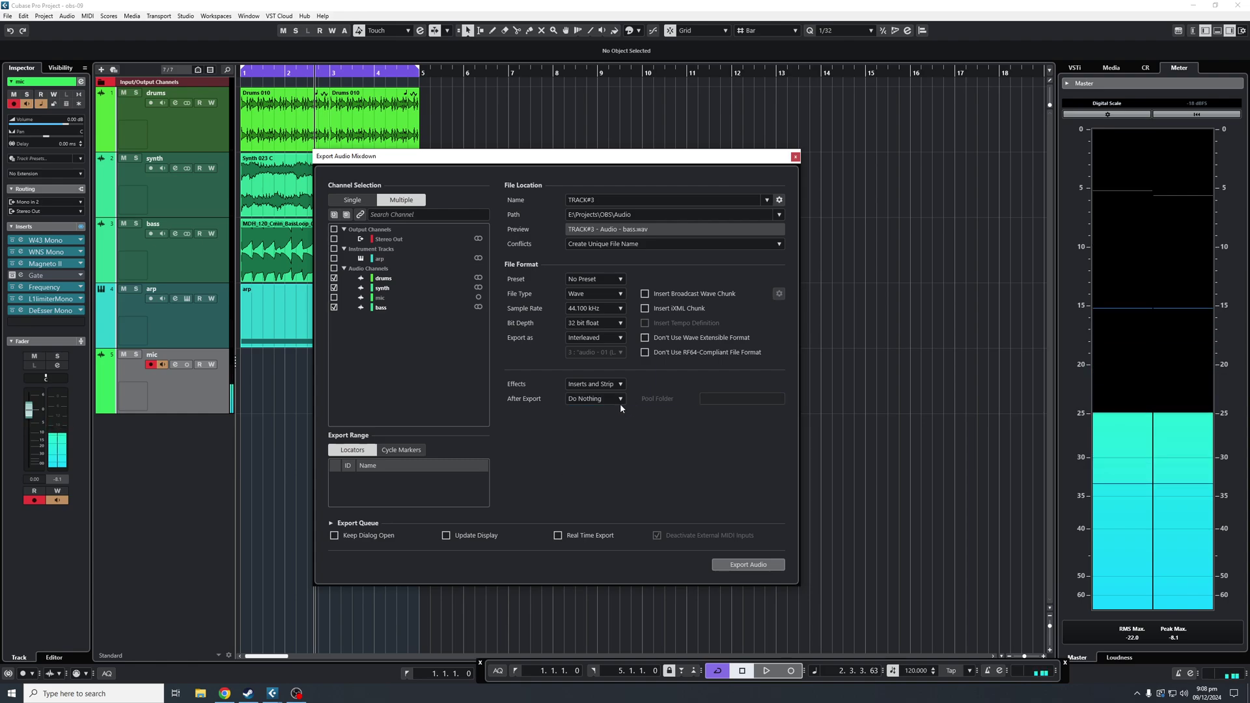
pyautogui.click(620, 400)
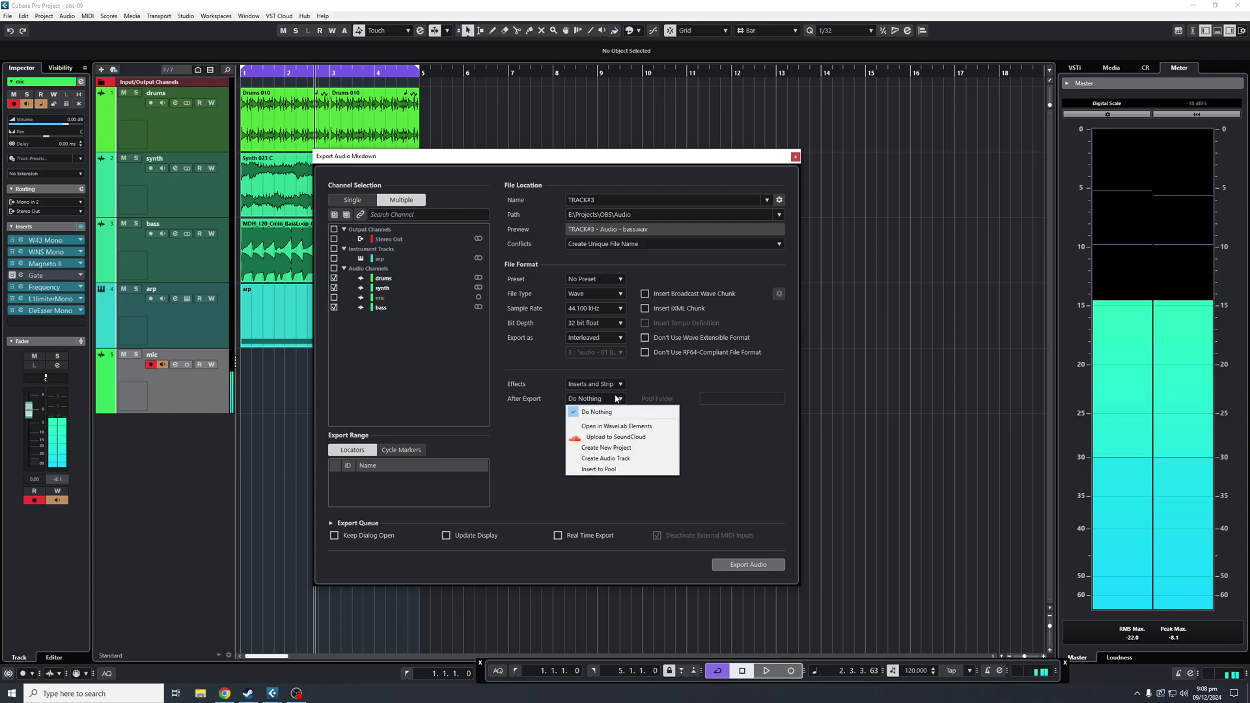
pyautogui.click(638, 458)
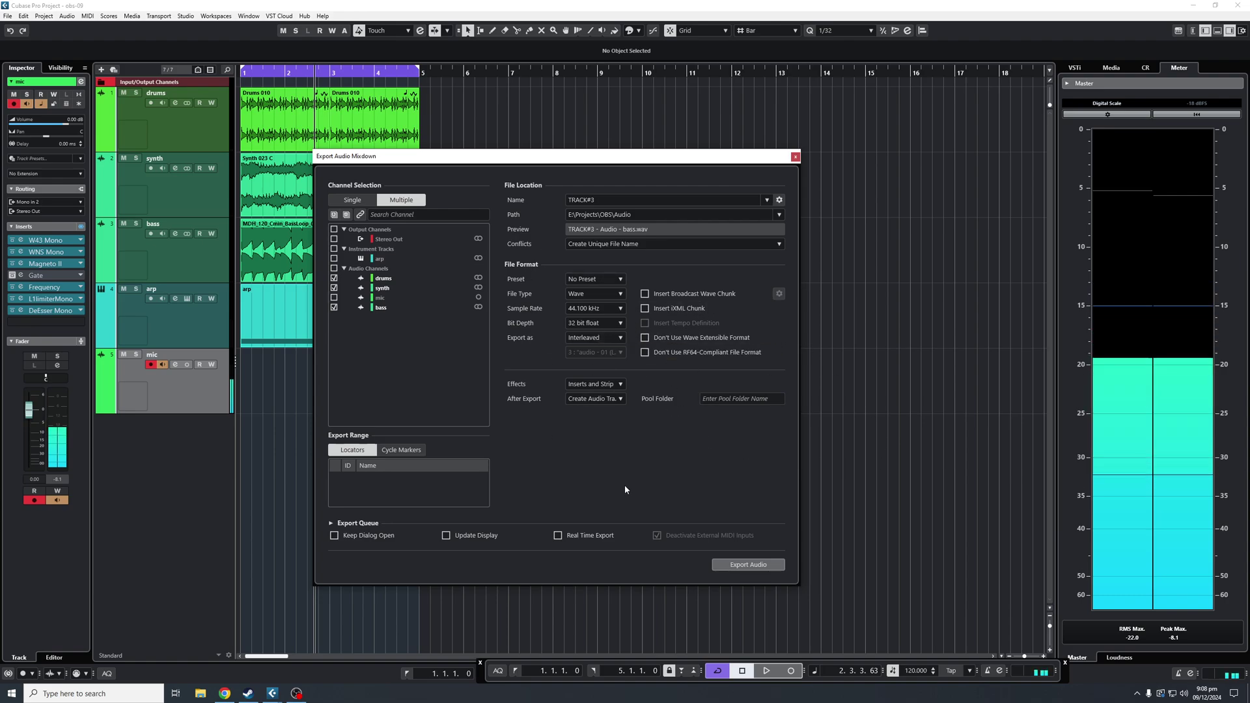
pyautogui.click(757, 566)
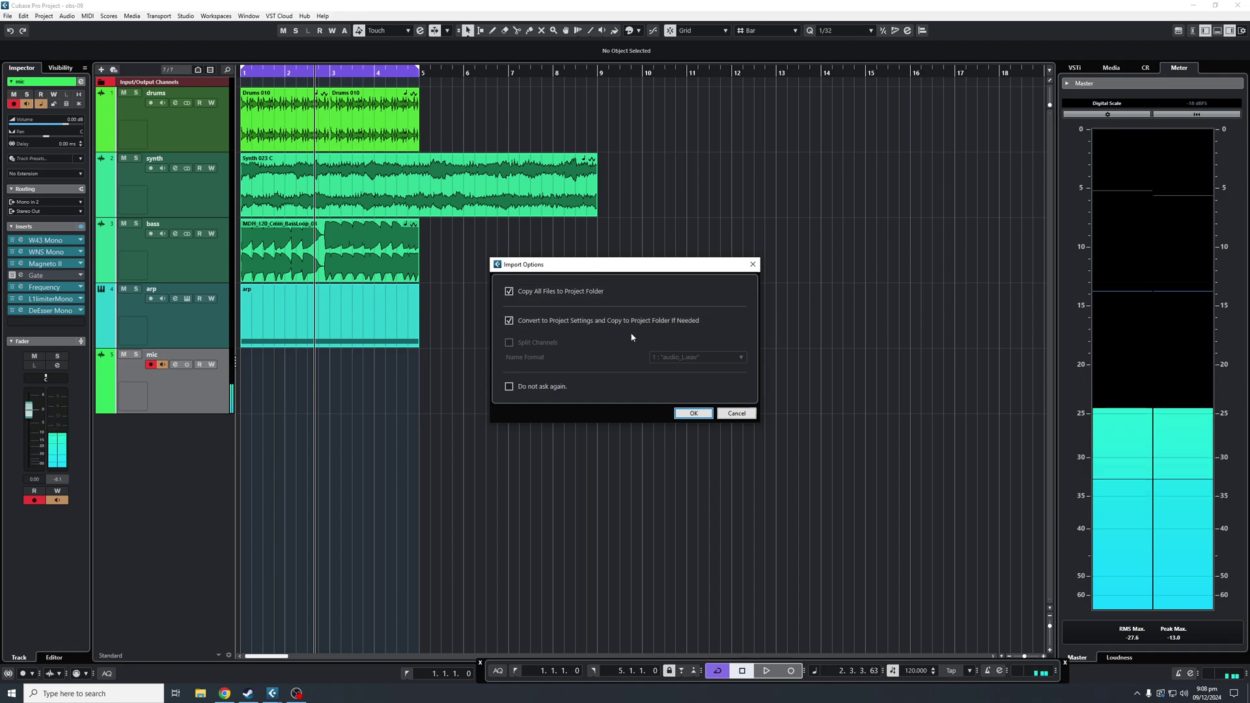
# - Accept Import Options with copy to project folder and convert to project settings enabled
pyautogui.click(693, 414)
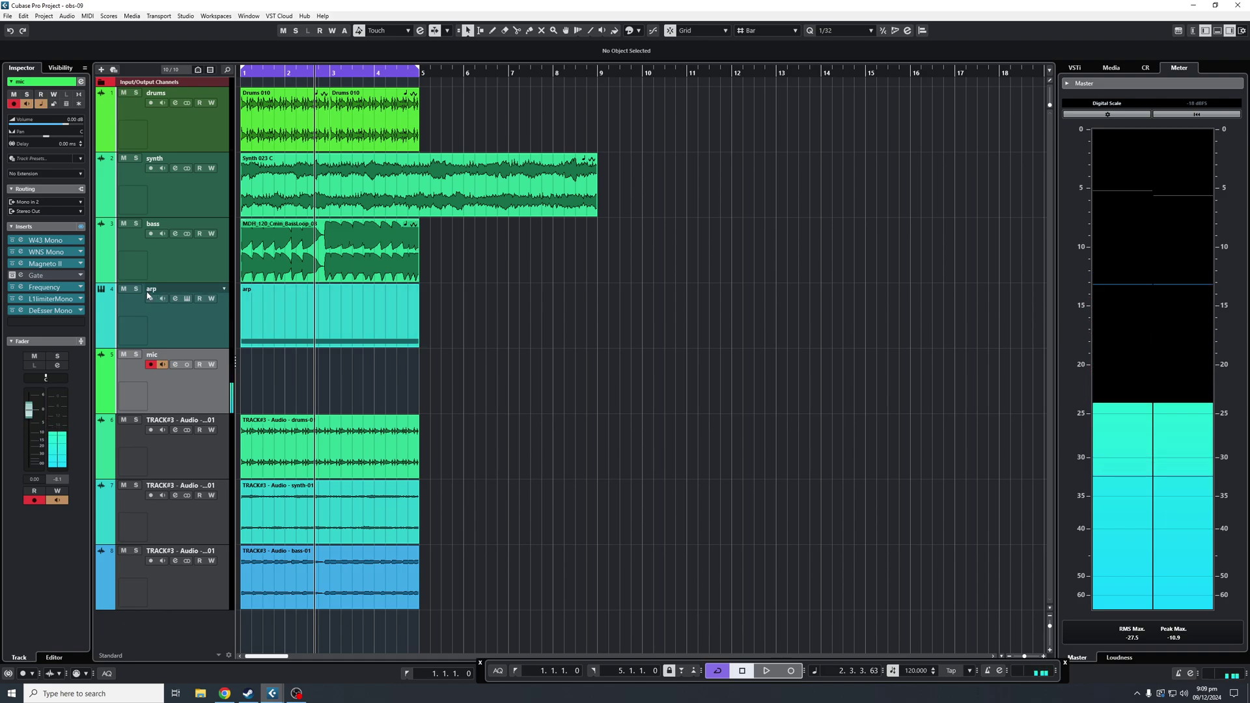
# - Mute the new drums and bass stems and the original drums track, then play back briefly
pyautogui.click(124, 419)
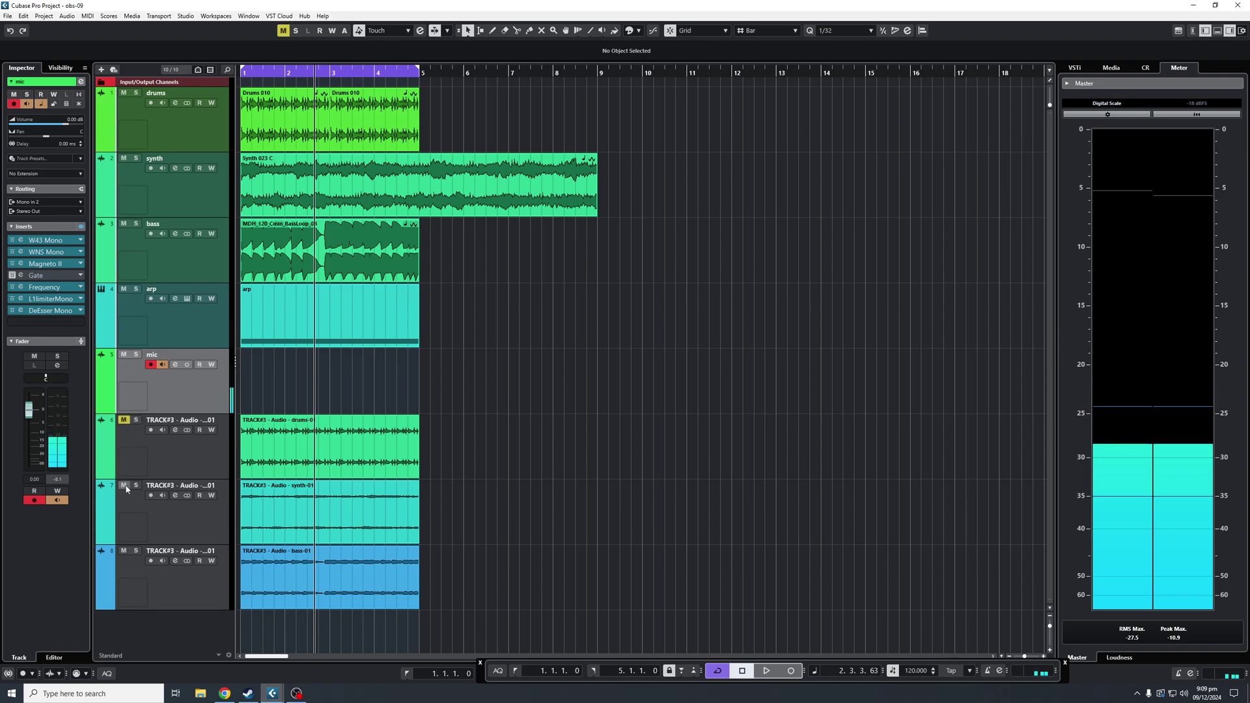
pyautogui.click(123, 552)
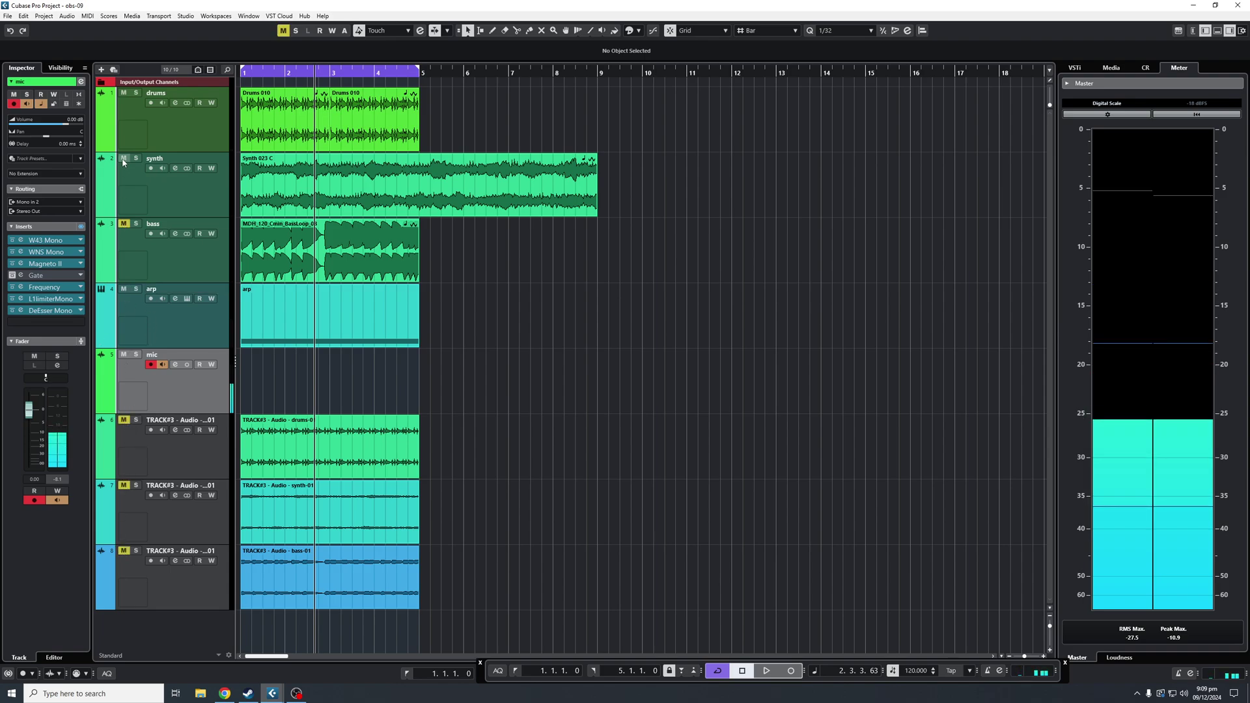
pyautogui.click(123, 93)
pyautogui.press('space')
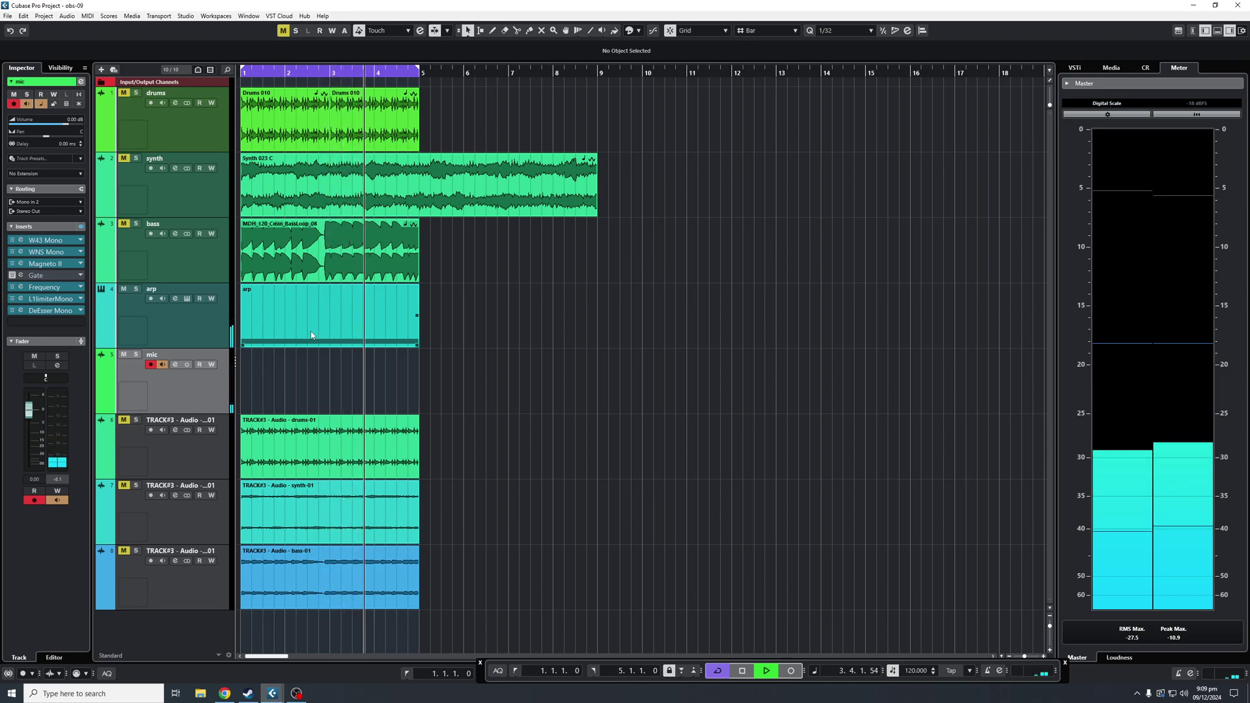
pyautogui.press('space')
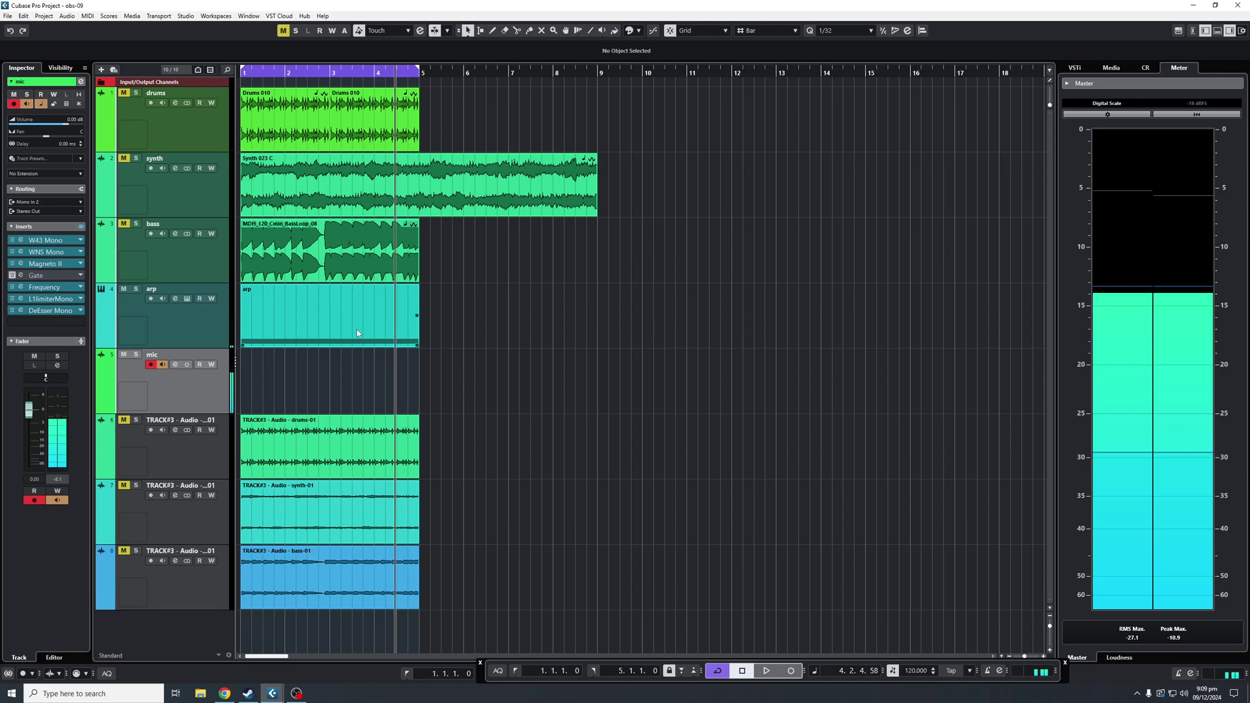
# - Reopen the Export Audio Mixdown dialog from File > Export
pyautogui.click(7, 15)
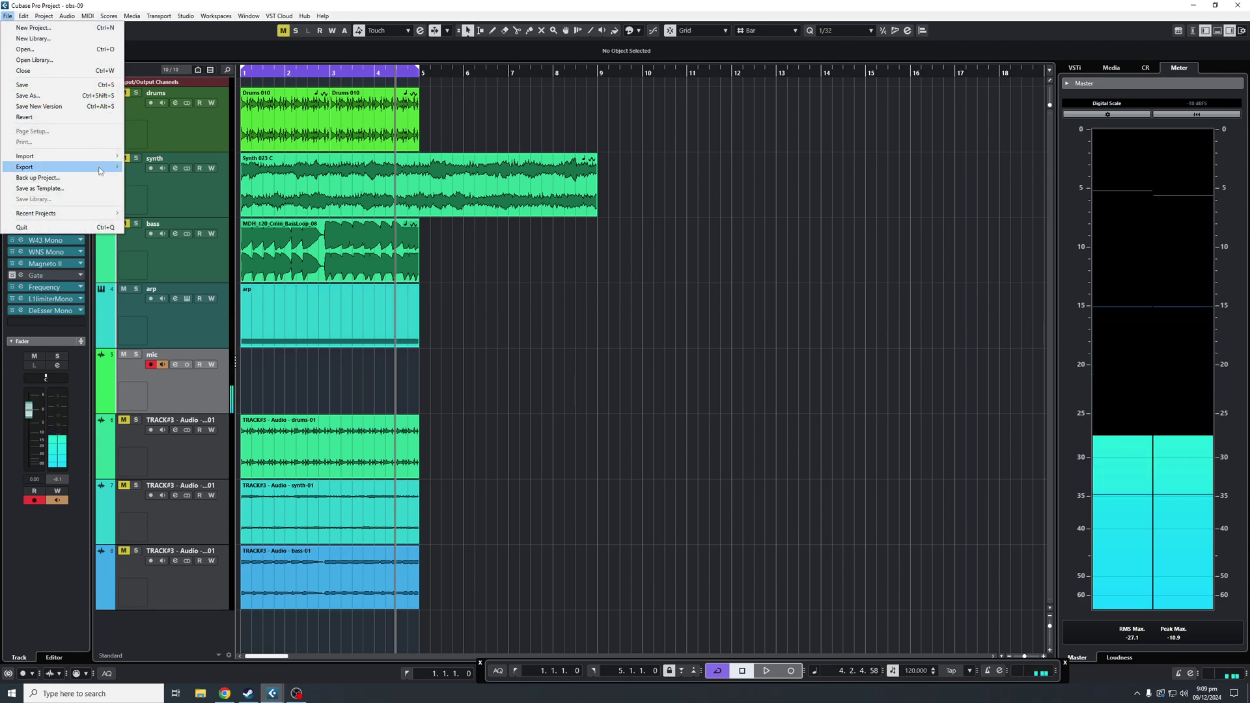
pyautogui.moveTo(118, 168)
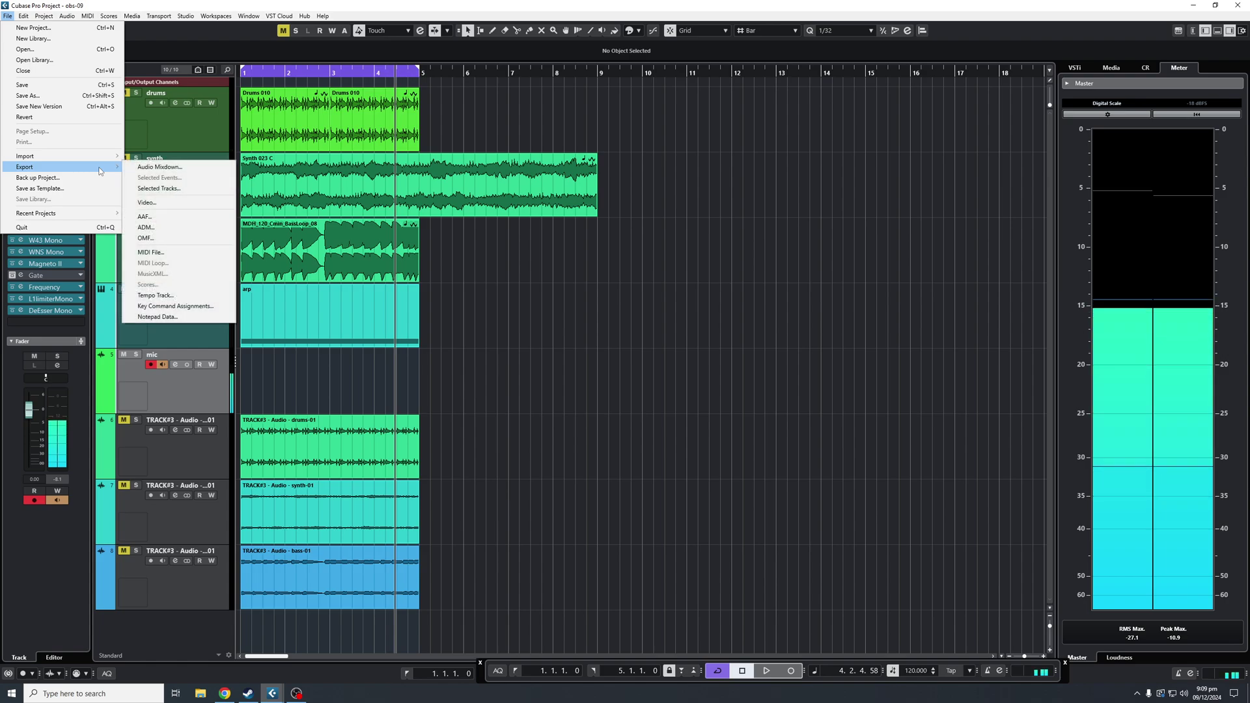
pyautogui.click(160, 168)
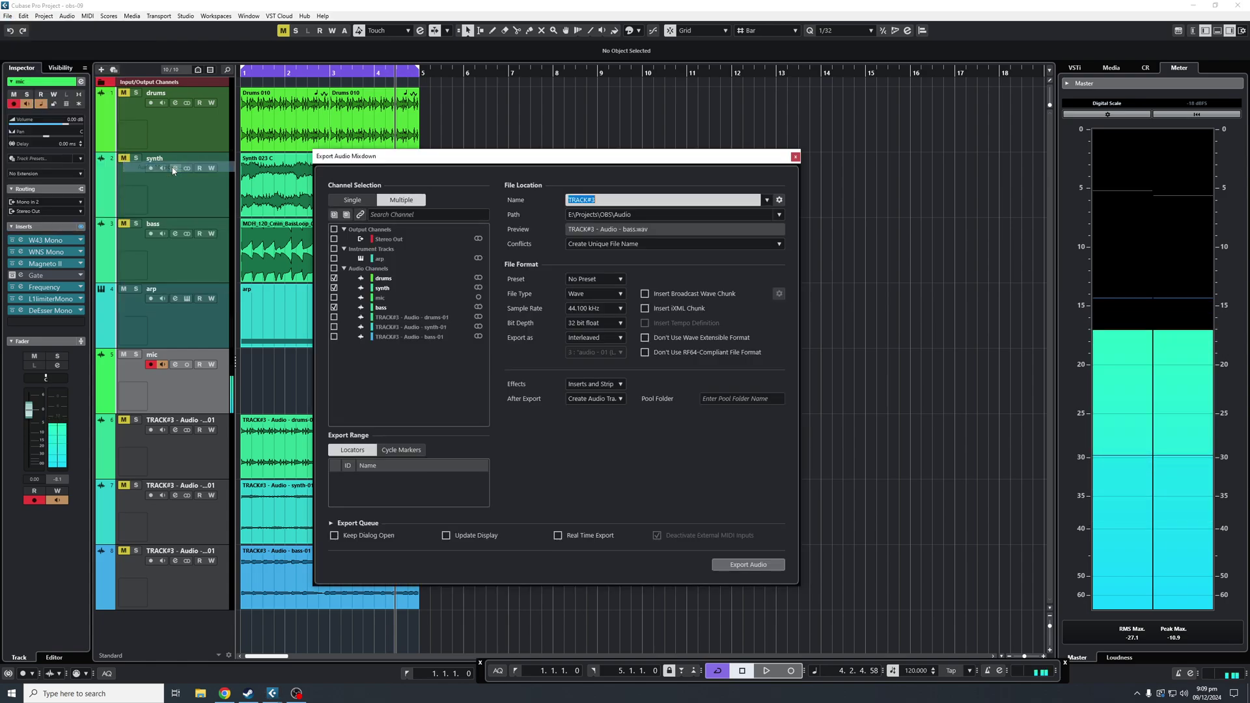
# - Set a Single export of the arp channel as Mono Downmix, naming the file midi
pyautogui.click(358, 202)
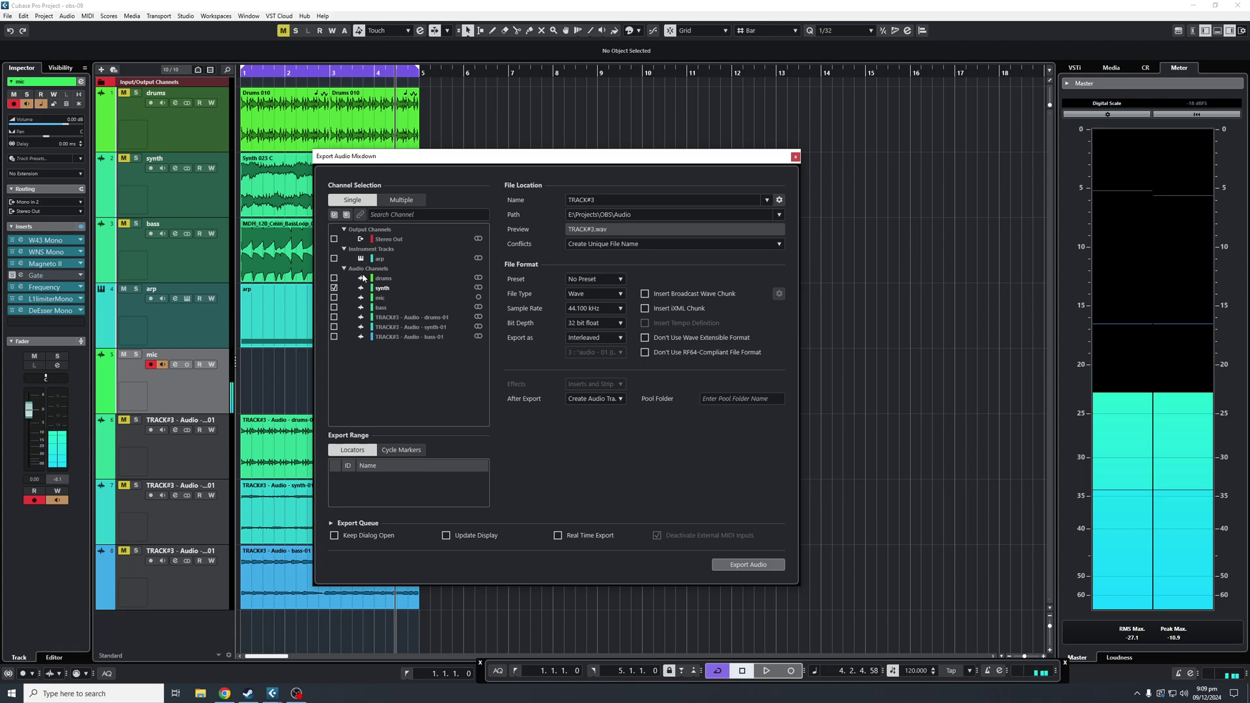
pyautogui.click(334, 258)
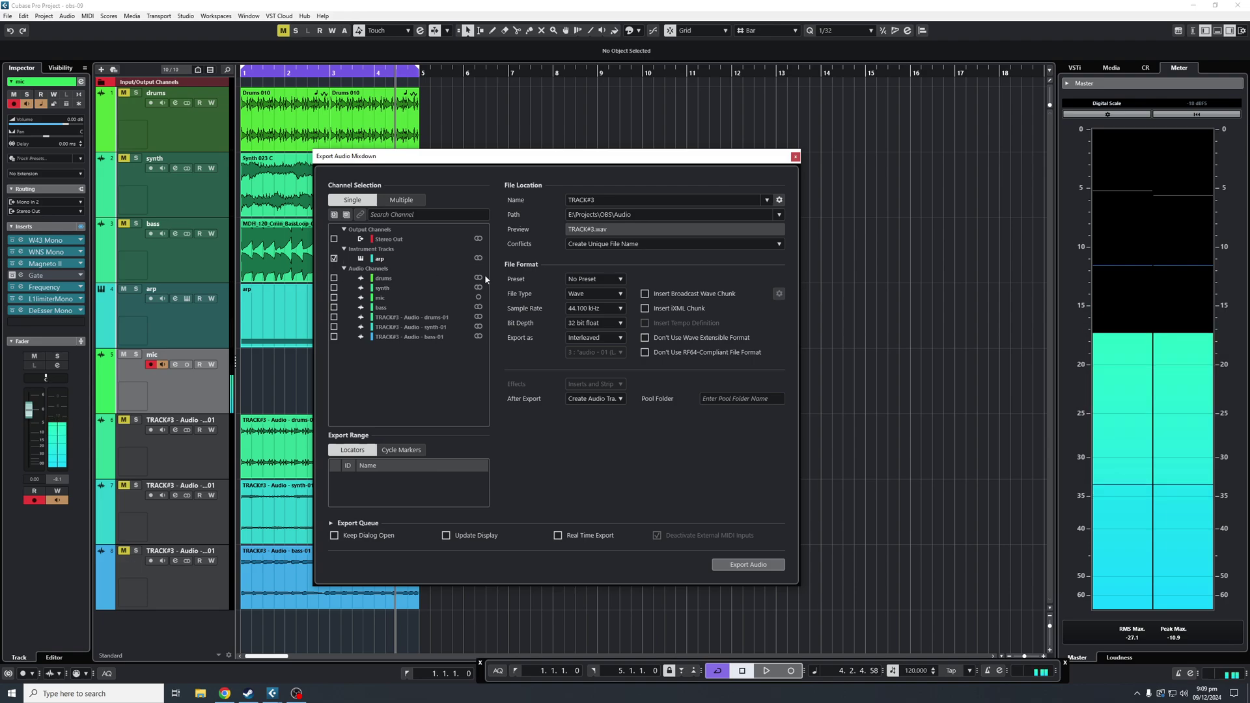
pyautogui.click(618, 337)
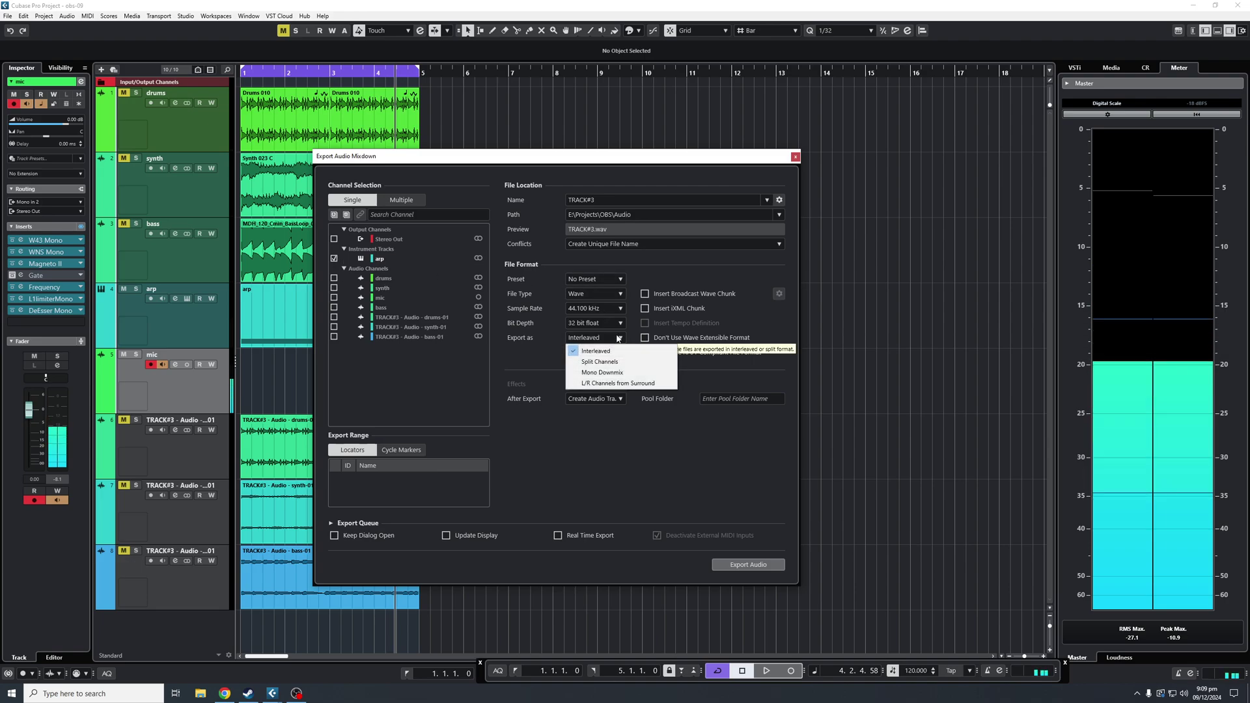
pyautogui.click(624, 373)
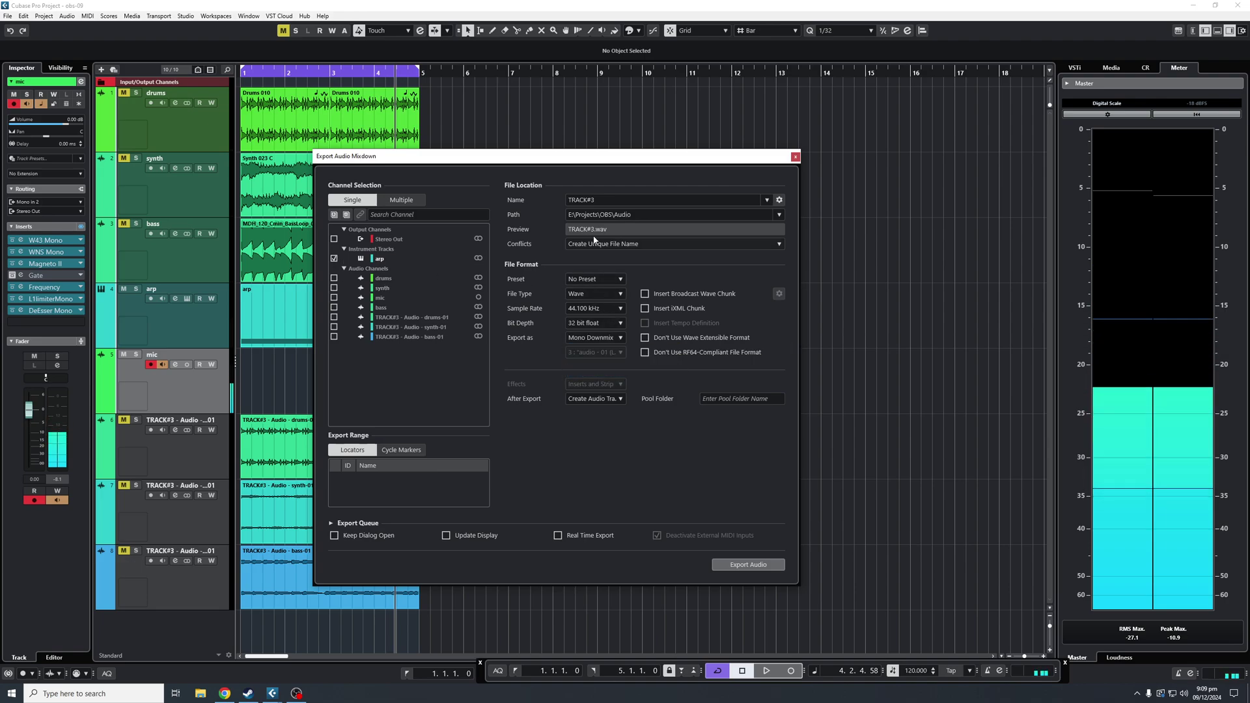
pyautogui.click(602, 200)
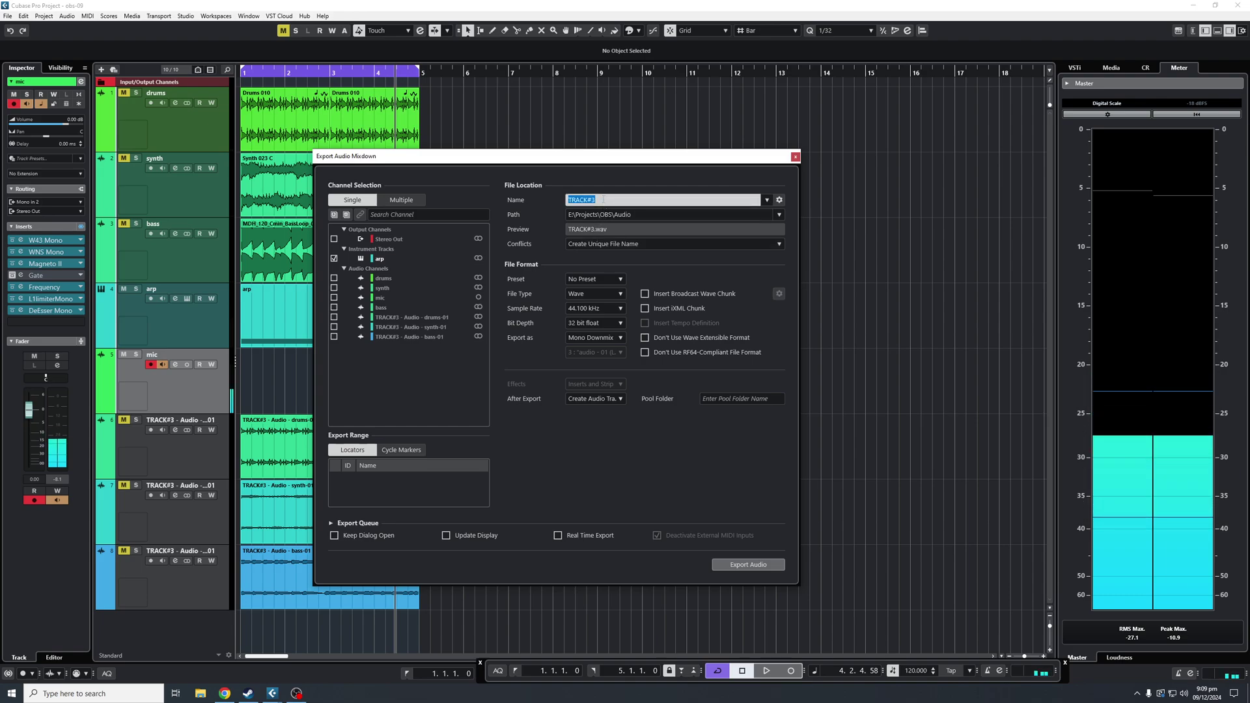
pyautogui.write('mdi')
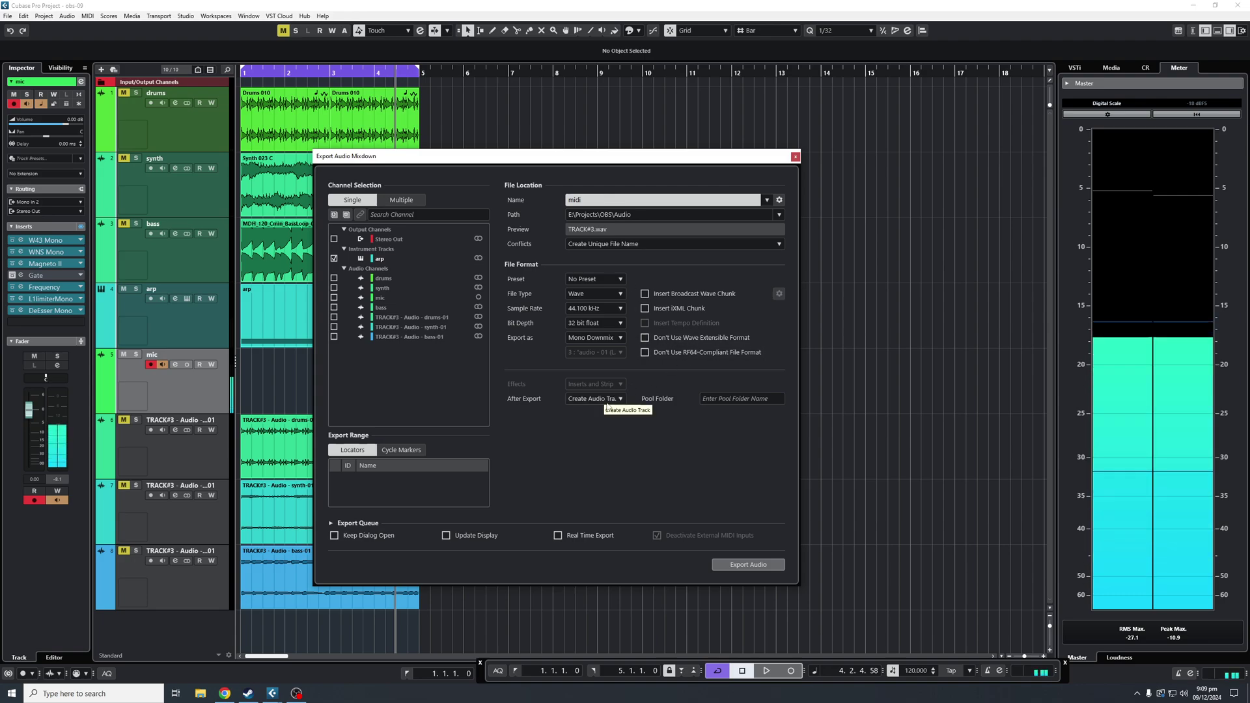
# - Export the arp mono mixdown and import it as a new midi-01 audio track below the stems
pyautogui.click(741, 565)
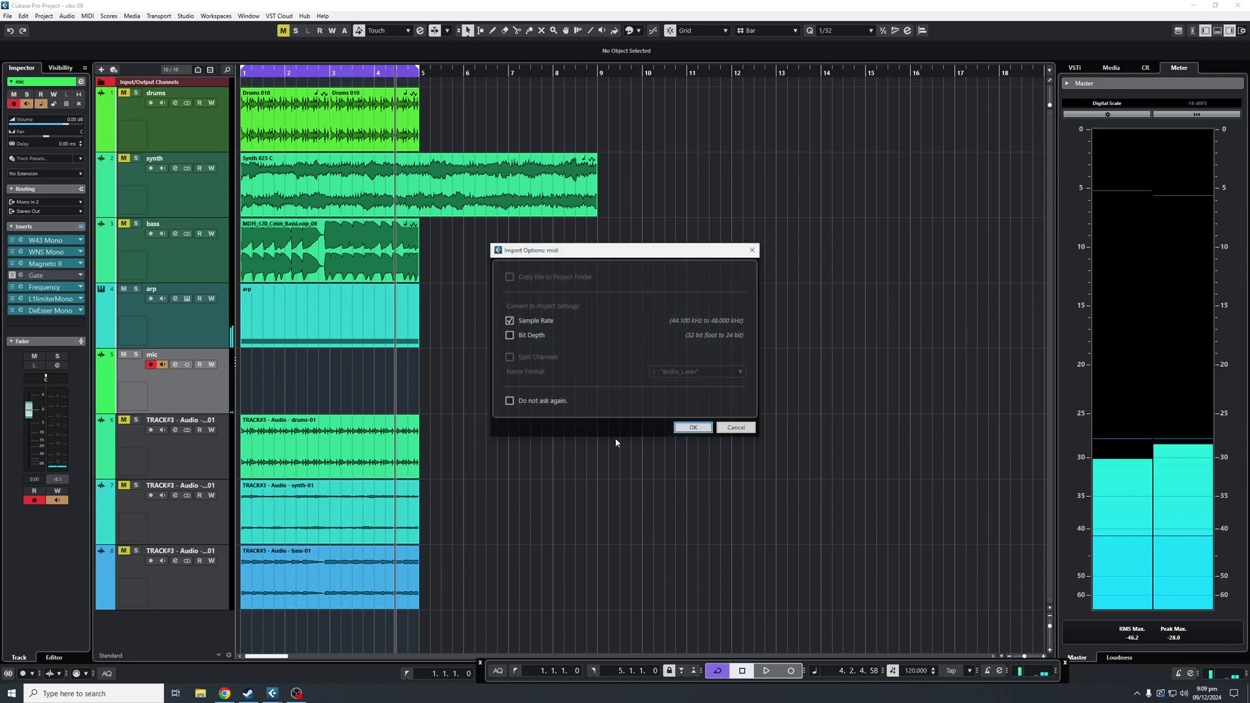
pyautogui.click(690, 428)
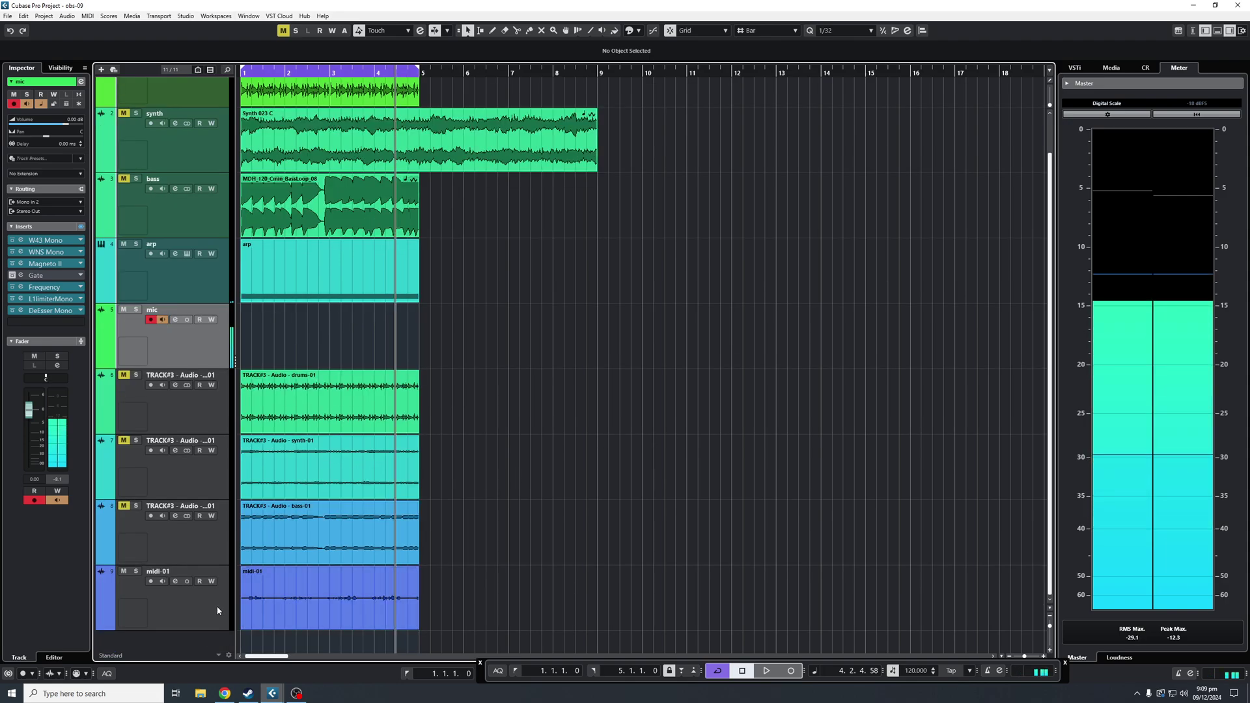
# - Mute the original arp instrument track, play the midi-01 audio part to check it, then clear the selection
pyautogui.click(124, 244)
pyautogui.click(124, 571)
pyautogui.click(124, 571)
pyautogui.press('space')
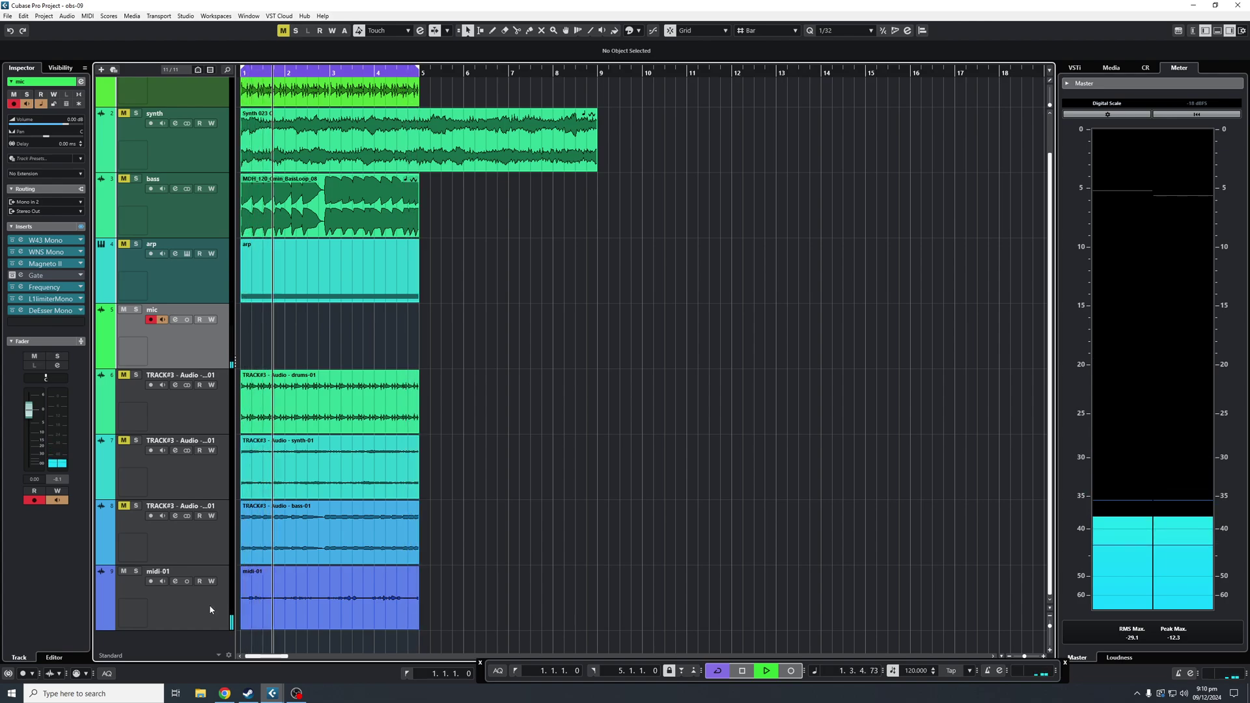
pyautogui.click(304, 584)
pyautogui.press('space')
pyautogui.click(350, 546)
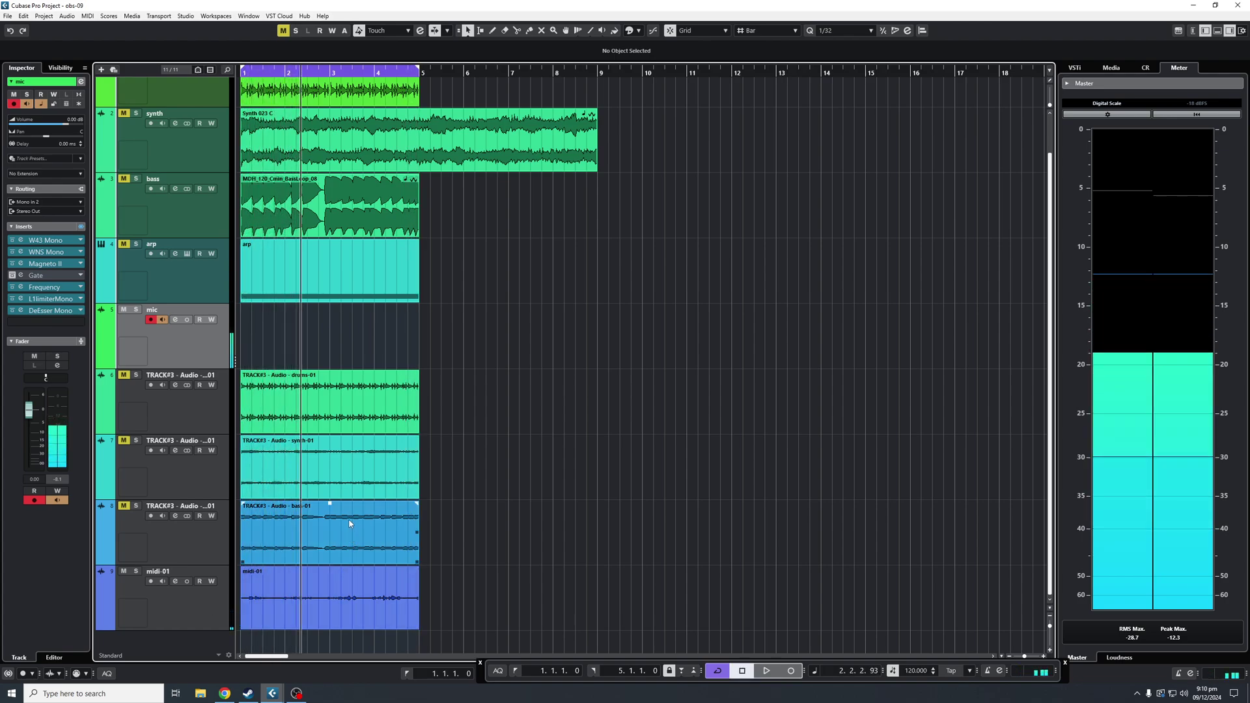
pyautogui.click(509, 507)
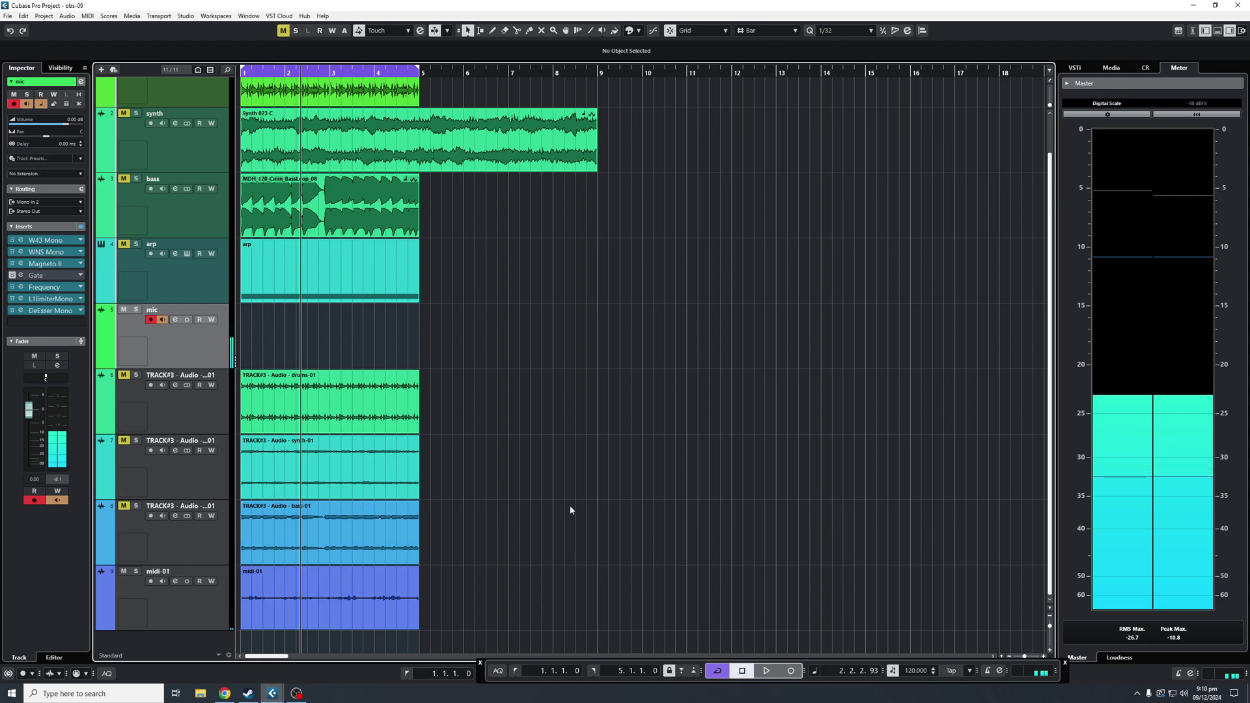